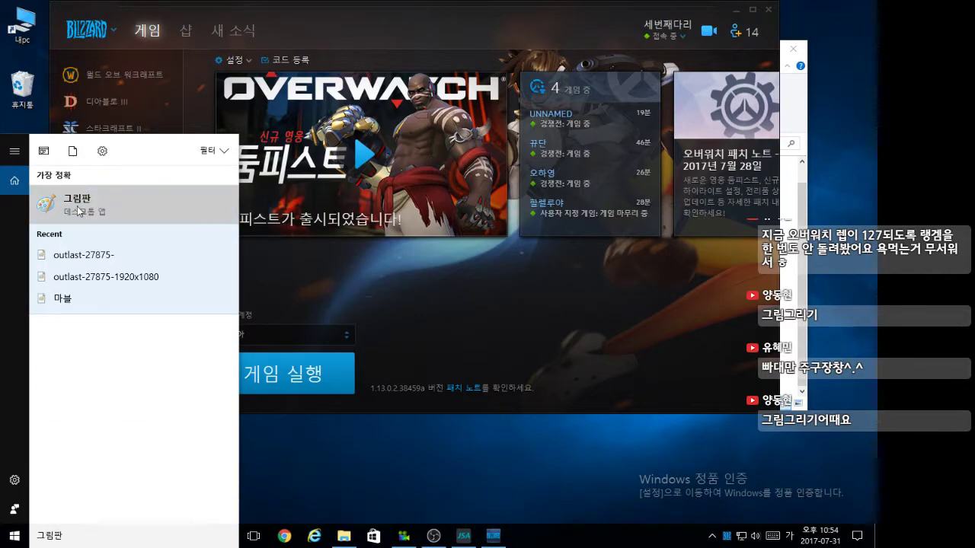
Step: Open Paint and enlarge the blank canvas to 579 × 338 px
{"action": "left_click", "coordinate": [78, 207]}
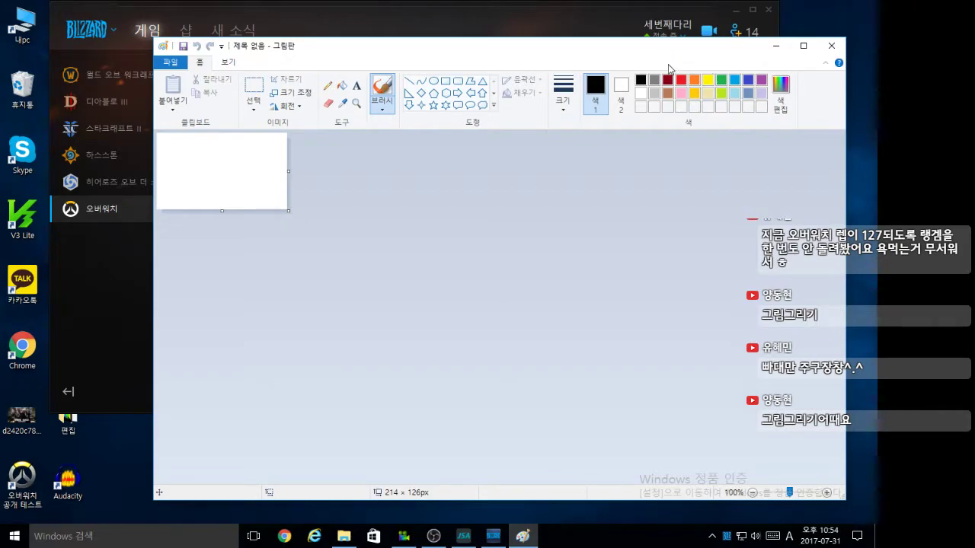
{"action": "left_click_drag", "start_coordinate": [450, 52], "coordinate": [733, 82]}
{"action": "mouse_move", "coordinate": [415, 15]}
{"action": "left_mouse_down"}
{"action": "mouse_move", "coordinate": [266, 19]}
{"action": "mouse_move", "coordinate": [259, 30]}
{"action": "left_mouse_up"}
{"action": "mouse_move", "coordinate": [678, 87]}
{"action": "left_mouse_down"}
{"action": "mouse_move", "coordinate": [715, 83]}
{"action": "mouse_move", "coordinate": [766, 100]}
{"action": "left_mouse_up"}
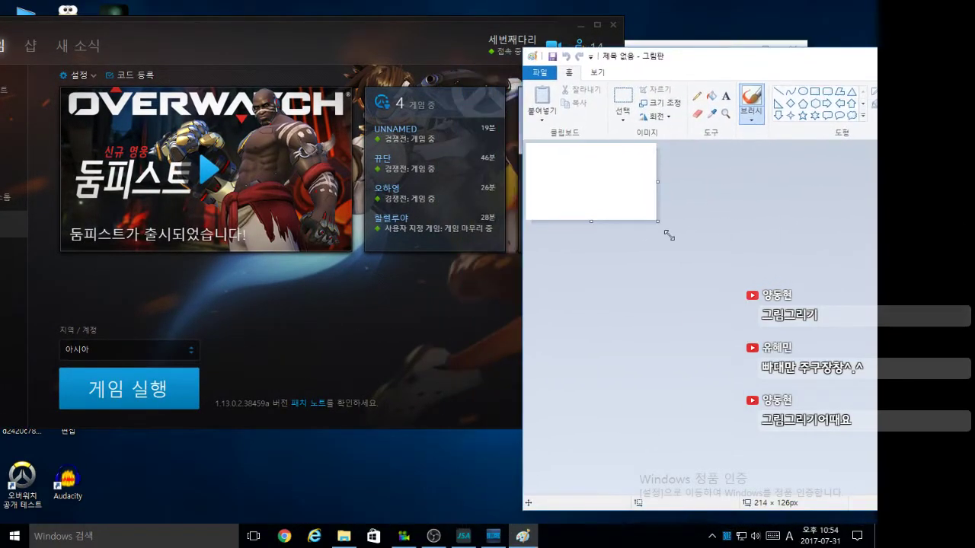
{"action": "mouse_move", "coordinate": [657, 220]}
{"action": "left_mouse_down"}
{"action": "mouse_move", "coordinate": [804, 294]}
{"action": "mouse_move", "coordinate": [877, 350]}
{"action": "left_mouse_up"}
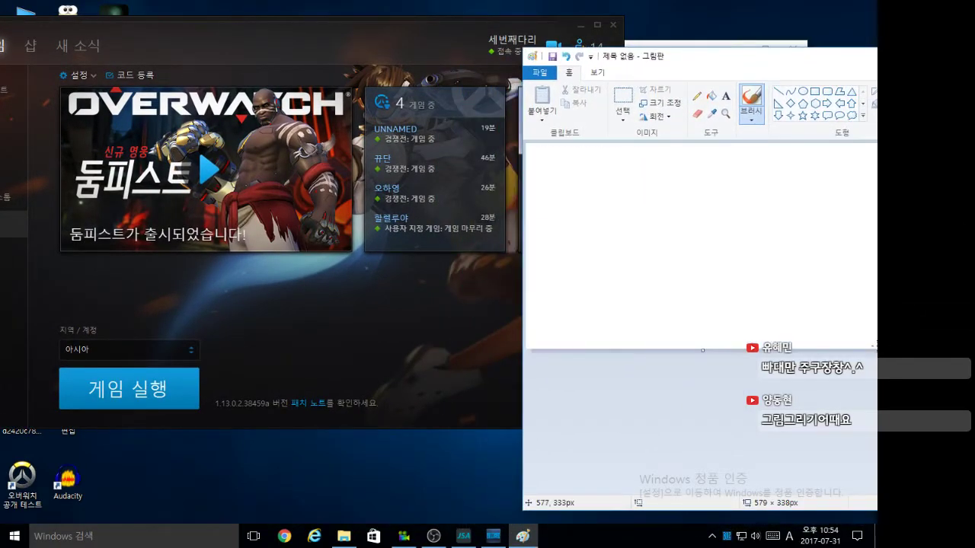
{"action": "left_click_drag", "start_coordinate": [662, 70], "coordinate": [509, 26]}
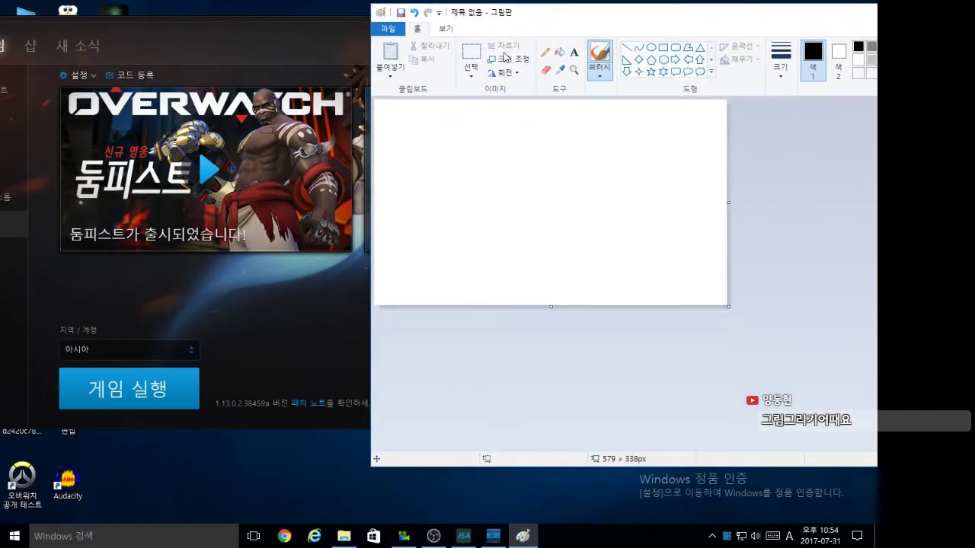
Step: Choose a brush for drawing, minimize the Blizzard launcher and bring the whole Paint window into view
{"action": "left_click", "coordinate": [651, 47]}
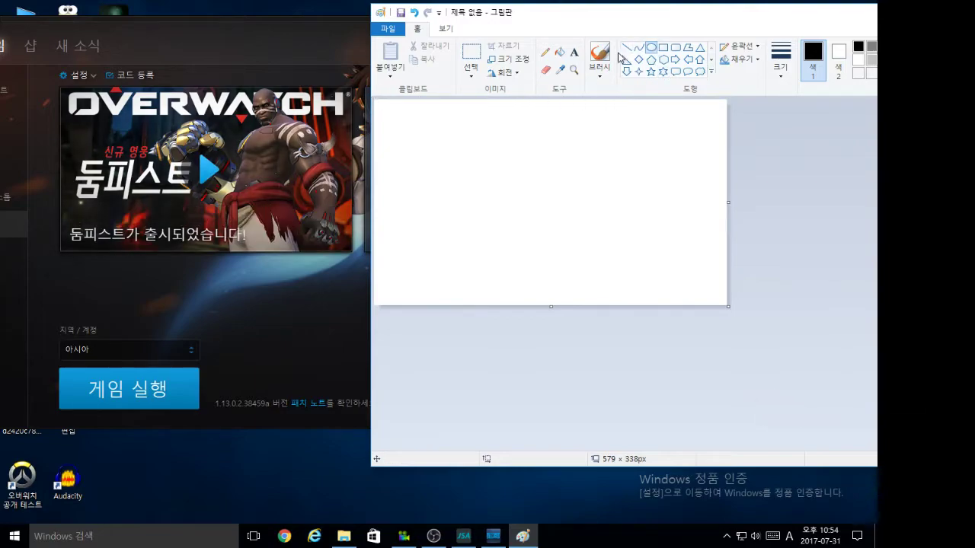
{"action": "left_click", "coordinate": [599, 71]}
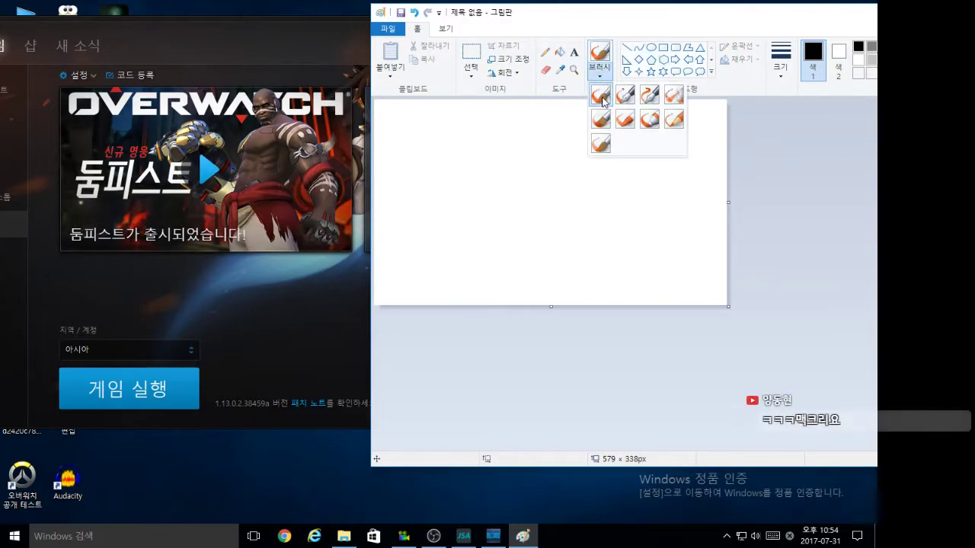
{"action": "left_click", "coordinate": [601, 118]}
{"action": "left_click", "coordinate": [206, 239]}
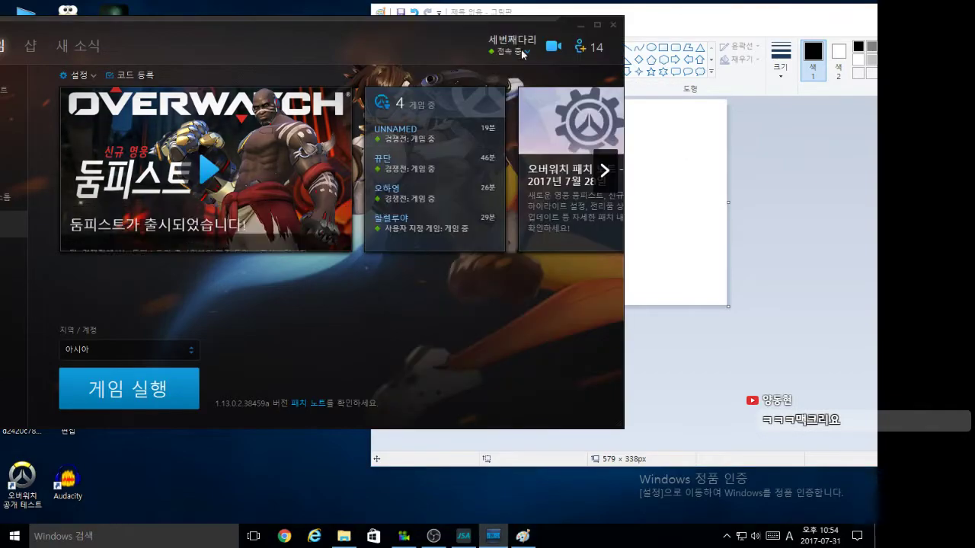
{"action": "left_click", "coordinate": [576, 28]}
{"action": "left_click_drag", "start_coordinate": [599, 23], "coordinate": [360, 38]}
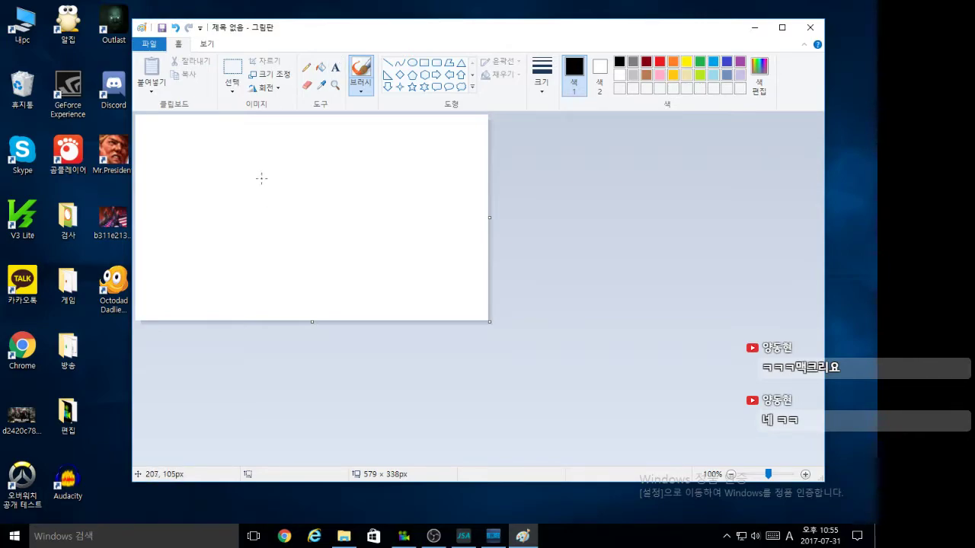
Step: Draw the two-humped crown of a cowboy hat in black and undo the brim strokes under it
{"action": "mouse_move", "coordinate": [263, 178]}
{"action": "left_mouse_down"}
{"action": "mouse_move", "coordinate": [309, 154]}
{"action": "mouse_move", "coordinate": [330, 174]}
{"action": "left_mouse_up"}
{"action": "mouse_move", "coordinate": [261, 179]}
{"action": "left_mouse_down"}
{"action": "mouse_move", "coordinate": [341, 171]}
{"action": "mouse_move", "coordinate": [349, 183]}
{"action": "mouse_move", "coordinate": [305, 192]}
{"action": "mouse_move", "coordinate": [254, 183]}
{"action": "mouse_move", "coordinate": [263, 175]}
{"action": "left_mouse_up"}
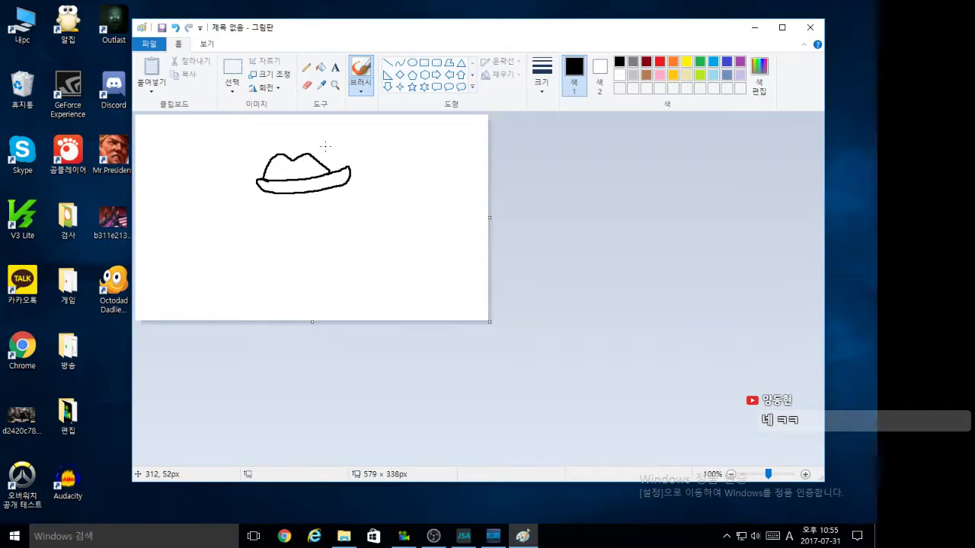
{"action": "key", "text": "ctrl+z"}
{"action": "key", "text": "ctrl+z"}
{"action": "key", "text": "ctrl+z"}
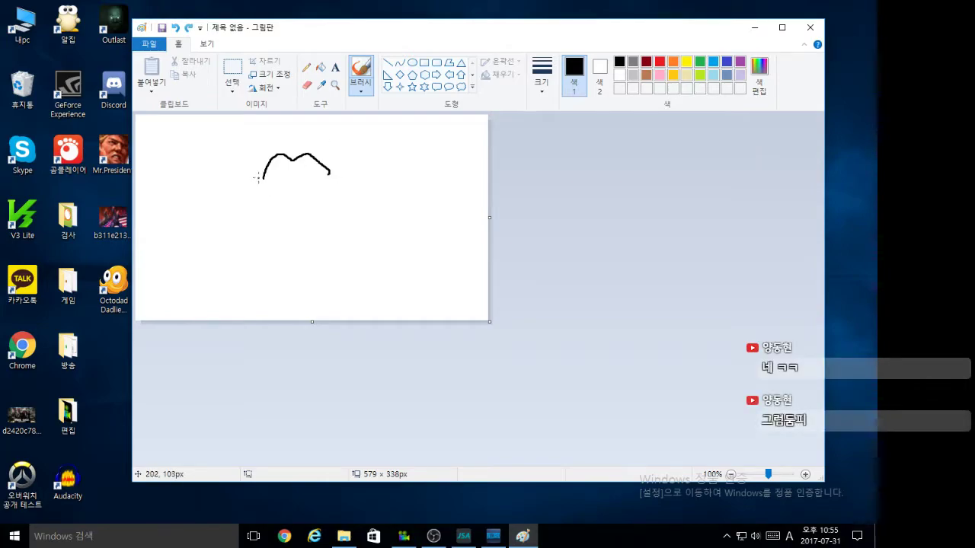
Step: Draw a thin brim curving upward under the hat's crown and a heart on the crown's front
{"action": "mouse_move", "coordinate": [259, 179]}
{"action": "left_mouse_down"}
{"action": "mouse_move", "coordinate": [319, 178]}
{"action": "mouse_move", "coordinate": [352, 162]}
{"action": "mouse_move", "coordinate": [335, 180]}
{"action": "mouse_move", "coordinate": [297, 188]}
{"action": "mouse_move", "coordinate": [259, 178]}
{"action": "mouse_move", "coordinate": [293, 178]}
{"action": "left_mouse_up"}
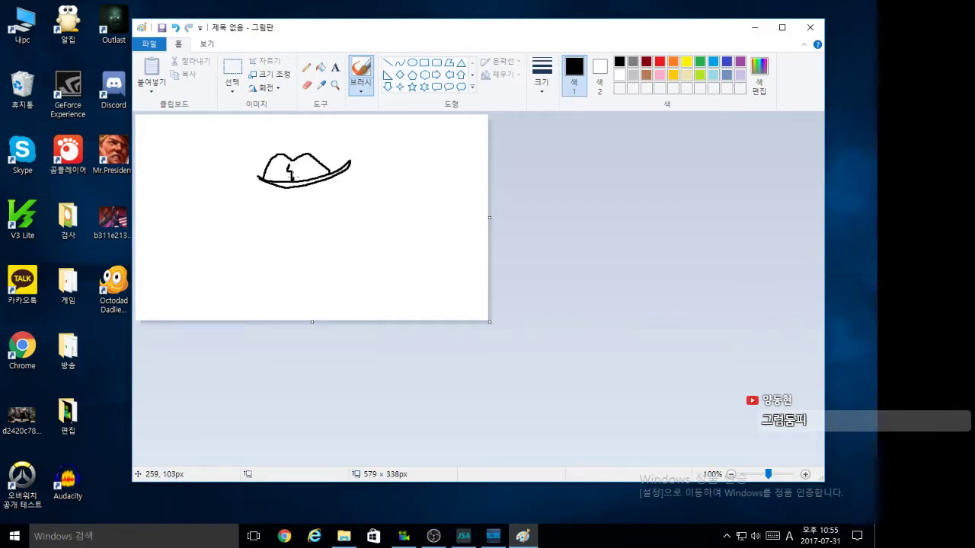
{"action": "key", "text": "ctrl+z"}
{"action": "left_click_drag", "start_coordinate": [294, 175], "coordinate": [301, 163]}
{"action": "key", "text": "ctrl+z"}
Step: Draw a narrow face outline below the hat and scribble a dense black beard over the chin
{"action": "mouse_move", "coordinate": [327, 180]}
{"action": "left_mouse_down"}
{"action": "mouse_move", "coordinate": [321, 215]}
{"action": "mouse_move", "coordinate": [296, 223]}
{"action": "mouse_move", "coordinate": [267, 190]}
{"action": "mouse_move", "coordinate": [297, 225]}
{"action": "mouse_move", "coordinate": [321, 214]}
{"action": "left_mouse_up"}
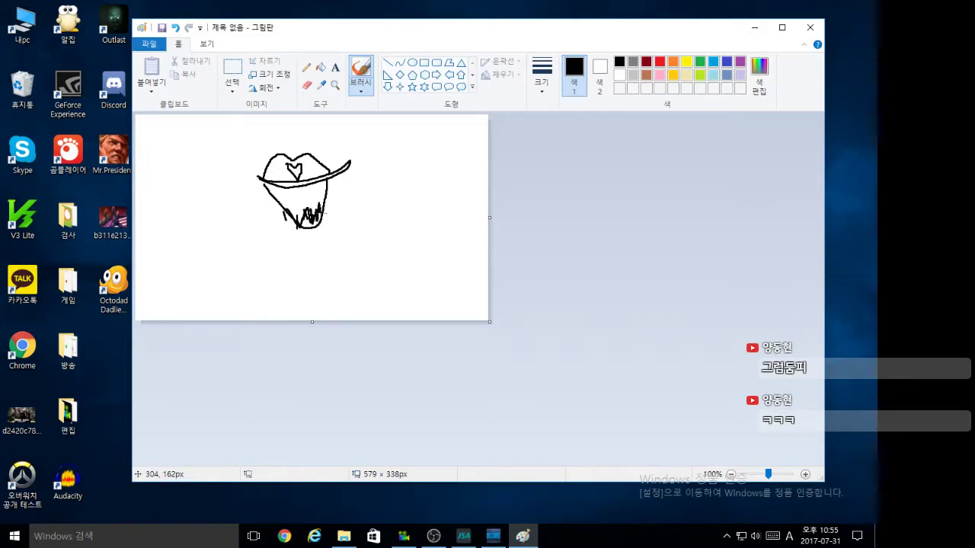
{"action": "key", "text": "ctrl+z"}
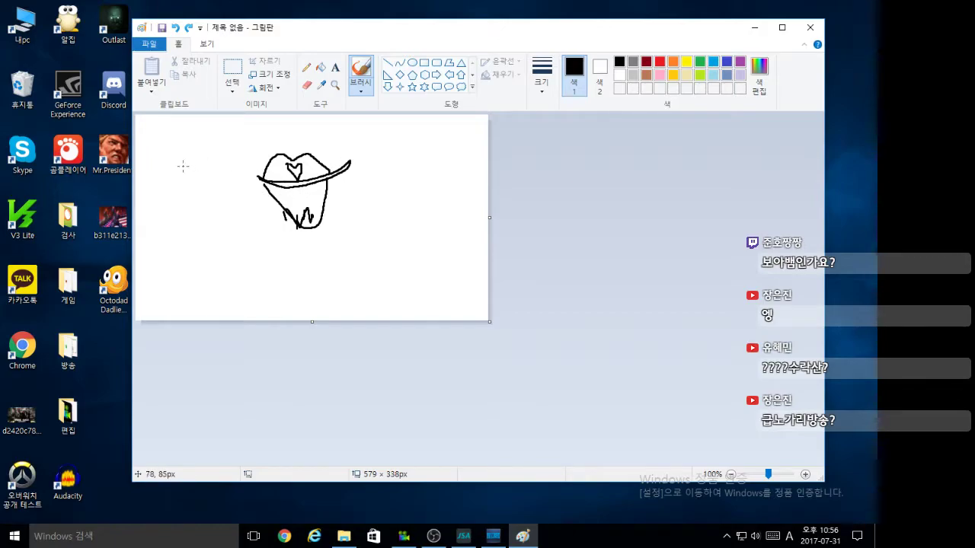
{"action": "mouse_move", "coordinate": [320, 212]}
{"action": "left_mouse_down"}
{"action": "mouse_move", "coordinate": [326, 217]}
{"action": "mouse_move", "coordinate": [305, 233]}
{"action": "mouse_move", "coordinate": [309, 206]}
{"action": "mouse_move", "coordinate": [323, 217]}
{"action": "mouse_move", "coordinate": [317, 236]}
{"action": "mouse_move", "coordinate": [303, 231]}
{"action": "left_mouse_up"}
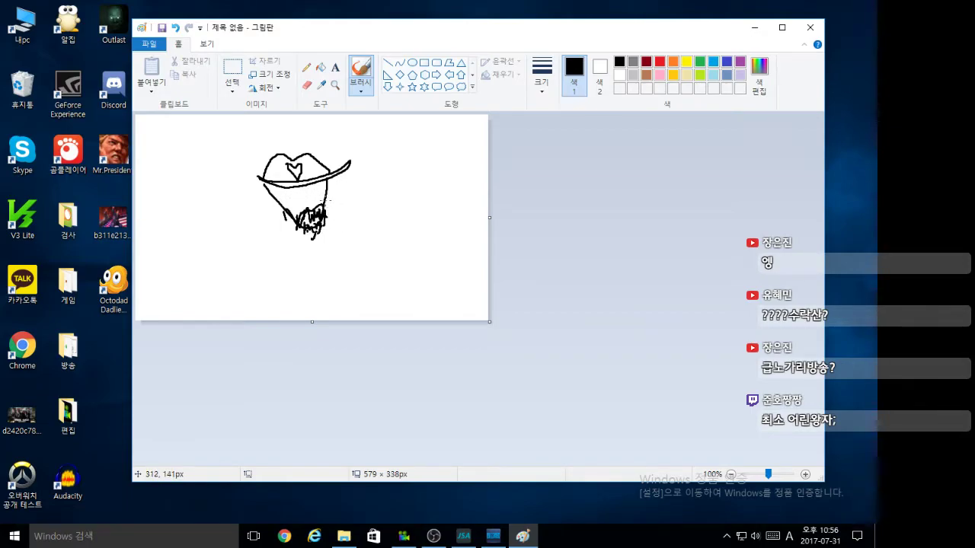
Step: Draw both shoulders sloping from the neck and the lower edges of the two chest muscles
{"action": "mouse_move", "coordinate": [323, 215]}
{"action": "left_mouse_down"}
{"action": "mouse_move", "coordinate": [349, 214]}
{"action": "mouse_move", "coordinate": [367, 234]}
{"action": "left_mouse_up"}
{"action": "mouse_move", "coordinate": [290, 213]}
{"action": "left_mouse_down"}
{"action": "mouse_move", "coordinate": [263, 222]}
{"action": "mouse_move", "coordinate": [262, 247]}
{"action": "left_mouse_up"}
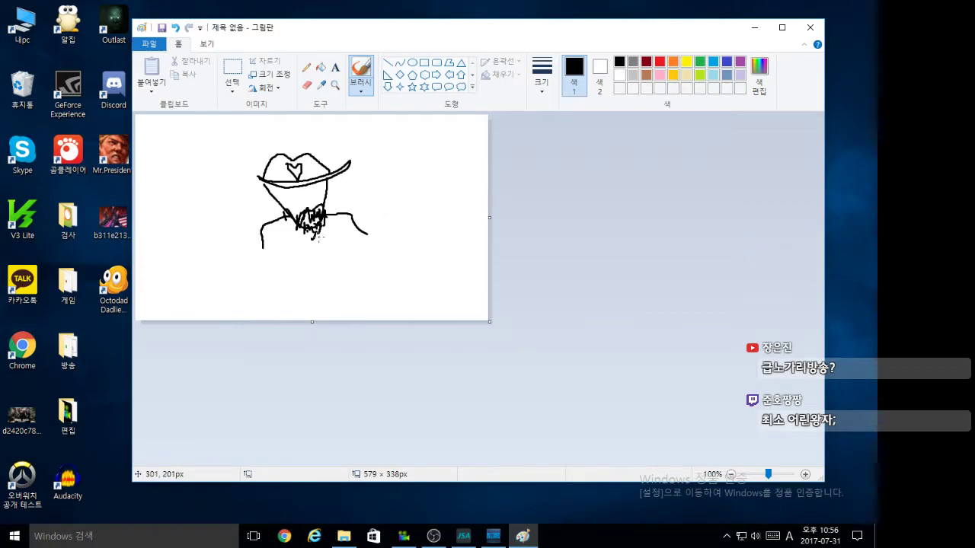
{"action": "mouse_move", "coordinate": [313, 245]}
{"action": "left_mouse_down"}
{"action": "mouse_move", "coordinate": [315, 258]}
{"action": "mouse_move", "coordinate": [346, 254]}
{"action": "left_mouse_up"}
{"action": "key", "text": "ctrl+z"}
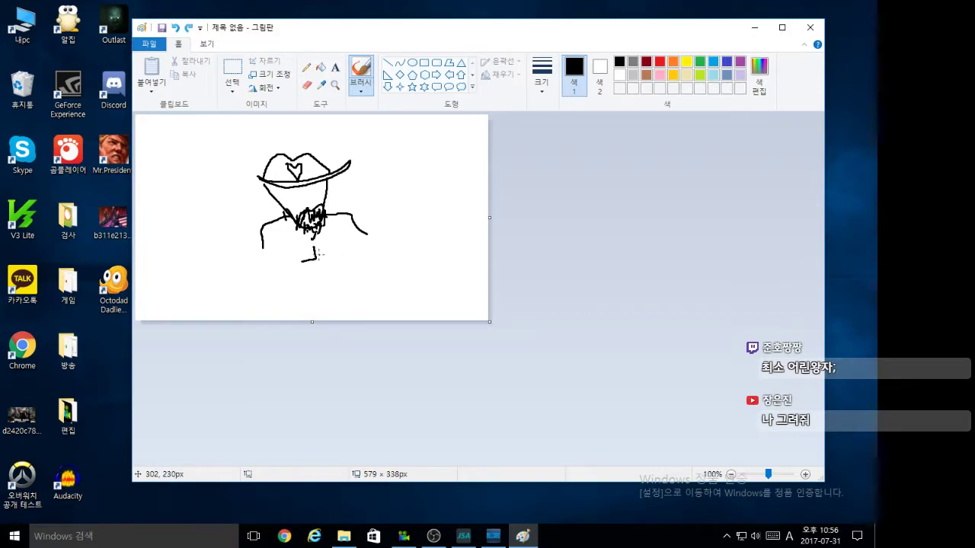
{"action": "mouse_move", "coordinate": [320, 251]}
{"action": "left_mouse_down"}
{"action": "mouse_move", "coordinate": [345, 241]}
{"action": "mouse_move", "coordinate": [347, 250]}
{"action": "mouse_move", "coordinate": [302, 262]}
{"action": "left_mouse_up"}
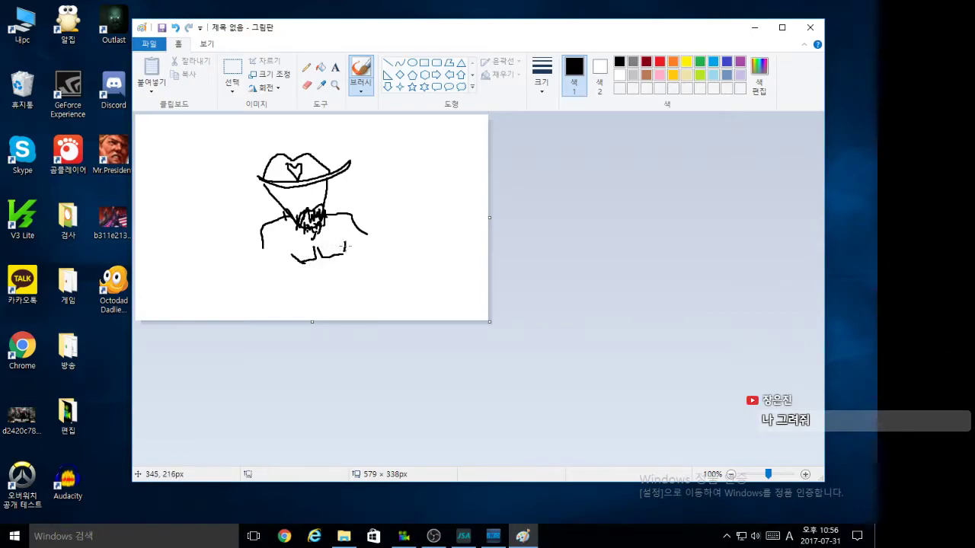
Step: Draw the outer lines of both arms, the belly outline and the sides of the chest
{"action": "left_click_drag", "start_coordinate": [331, 220], "coordinate": [348, 223]}
{"action": "mouse_move", "coordinate": [263, 226]}
{"action": "left_mouse_down"}
{"action": "mouse_move", "coordinate": [366, 251]}
{"action": "mouse_move", "coordinate": [391, 278]}
{"action": "left_mouse_up"}
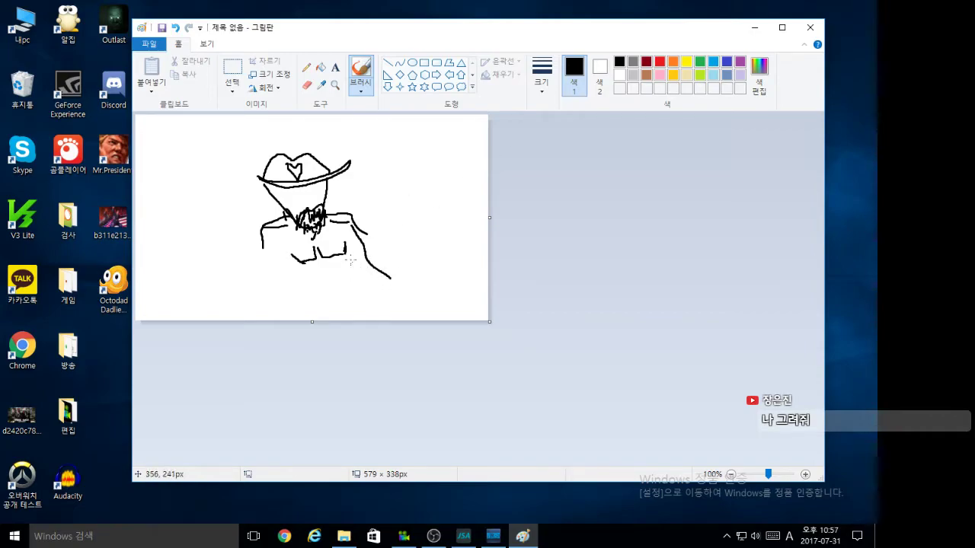
{"action": "left_click_drag", "start_coordinate": [346, 259], "coordinate": [353, 288]}
{"action": "mouse_move", "coordinate": [304, 264]}
{"action": "left_mouse_down"}
{"action": "mouse_move", "coordinate": [308, 292]}
{"action": "mouse_move", "coordinate": [352, 292]}
{"action": "left_mouse_up"}
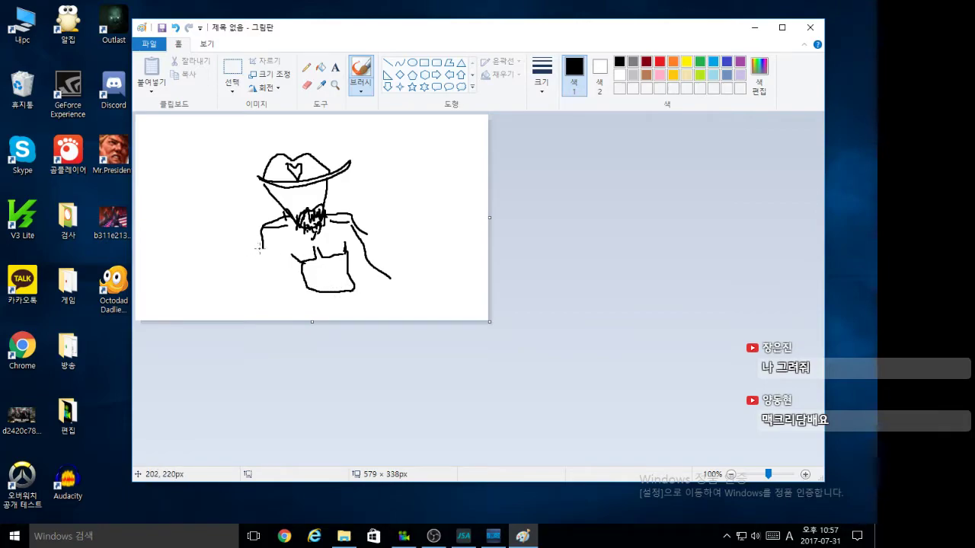
{"action": "mouse_move", "coordinate": [265, 245]}
{"action": "left_mouse_down"}
{"action": "mouse_move", "coordinate": [271, 298]}
{"action": "mouse_move", "coordinate": [292, 315]}
{"action": "left_mouse_up"}
{"action": "mouse_move", "coordinate": [290, 260]}
{"action": "left_mouse_down"}
{"action": "mouse_move", "coordinate": [291, 224]}
{"action": "mouse_move", "coordinate": [350, 224]}
{"action": "mouse_move", "coordinate": [337, 221]}
{"action": "mouse_move", "coordinate": [343, 244]}
{"action": "left_mouse_up"}
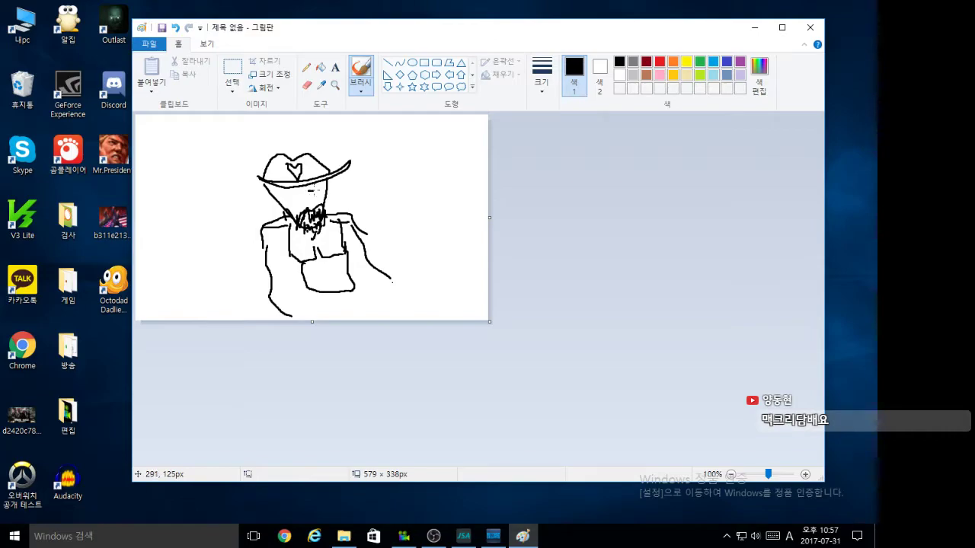
Step: Draw two half-closed eyes in black and a small dark red cigar in the mouth
{"action": "mouse_move", "coordinate": [314, 190]}
{"action": "left_mouse_down"}
{"action": "mouse_move", "coordinate": [280, 195]}
{"action": "mouse_move", "coordinate": [289, 196]}
{"action": "left_mouse_up"}
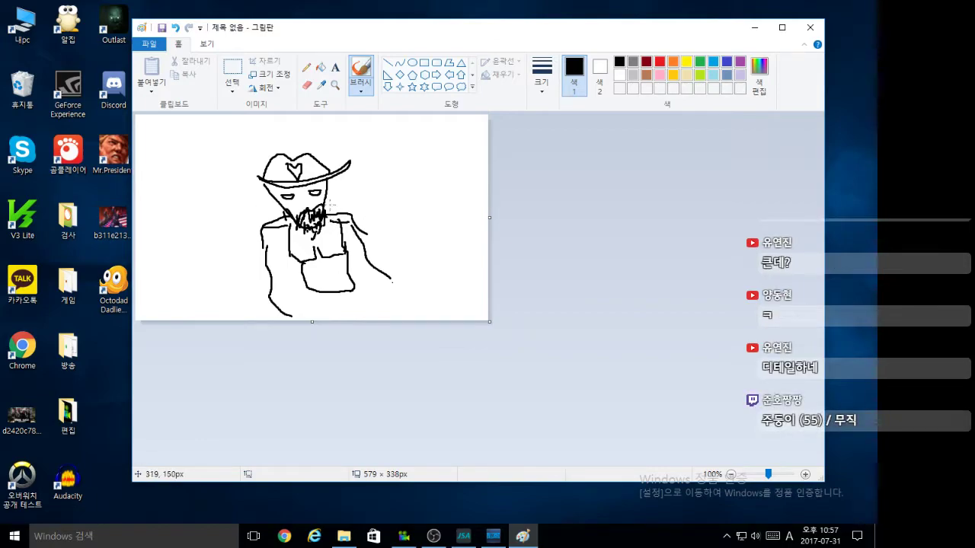
{"action": "left_click", "coordinate": [646, 75]}
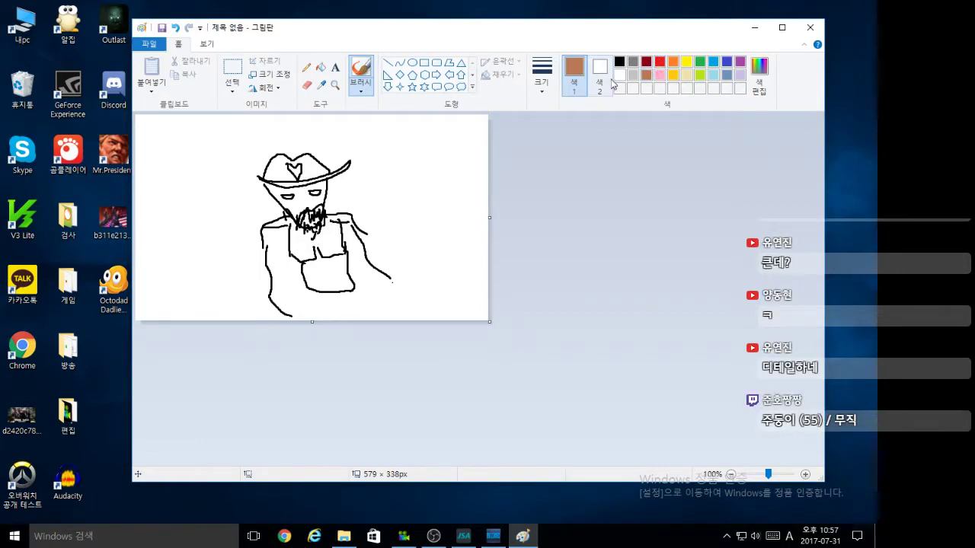
{"action": "left_click", "coordinate": [646, 62]}
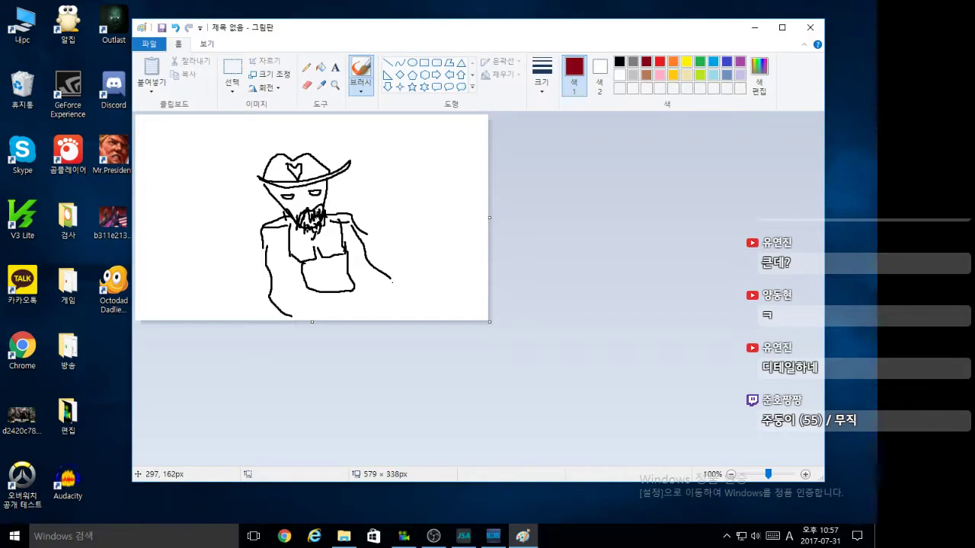
{"action": "left_click_drag", "start_coordinate": [328, 208], "coordinate": [327, 214]}
Step: Draw dark gray smoke curling up from the cigar past the hat brim, undoing unwanted strokes
{"action": "left_click", "coordinate": [633, 62]}
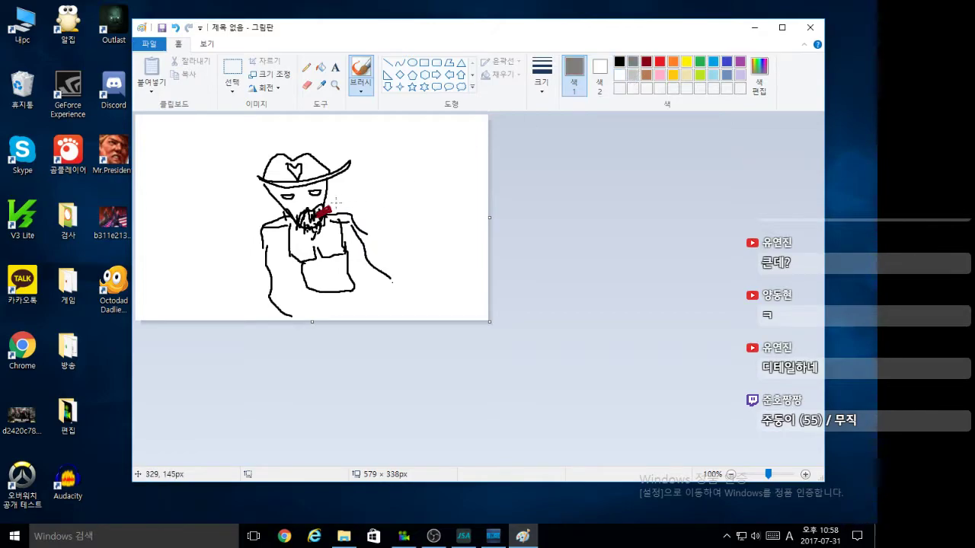
{"action": "mouse_move", "coordinate": [332, 204]}
{"action": "left_mouse_down"}
{"action": "mouse_move", "coordinate": [361, 165]}
{"action": "mouse_move", "coordinate": [382, 157]}
{"action": "mouse_move", "coordinate": [376, 134]}
{"action": "mouse_move", "coordinate": [406, 139]}
{"action": "mouse_move", "coordinate": [362, 190]}
{"action": "mouse_move", "coordinate": [343, 180]}
{"action": "mouse_move", "coordinate": [369, 146]}
{"action": "left_mouse_up"}
{"action": "key", "text": "ctrl+z"}
{"action": "key", "text": "ctrl+z"}
{"action": "key", "text": "ctrl+z"}
{"action": "mouse_move", "coordinate": [335, 207]}
{"action": "left_mouse_down"}
{"action": "mouse_move", "coordinate": [353, 144]}
{"action": "mouse_move", "coordinate": [358, 172]}
{"action": "mouse_move", "coordinate": [350, 197]}
{"action": "mouse_move", "coordinate": [333, 204]}
{"action": "mouse_move", "coordinate": [340, 156]}
{"action": "mouse_move", "coordinate": [354, 147]}
{"action": "mouse_move", "coordinate": [358, 183]}
{"action": "mouse_move", "coordinate": [338, 208]}
{"action": "left_mouse_up"}
{"action": "key", "text": "ctrl+z"}
{"action": "key", "text": "ctrl+z"}
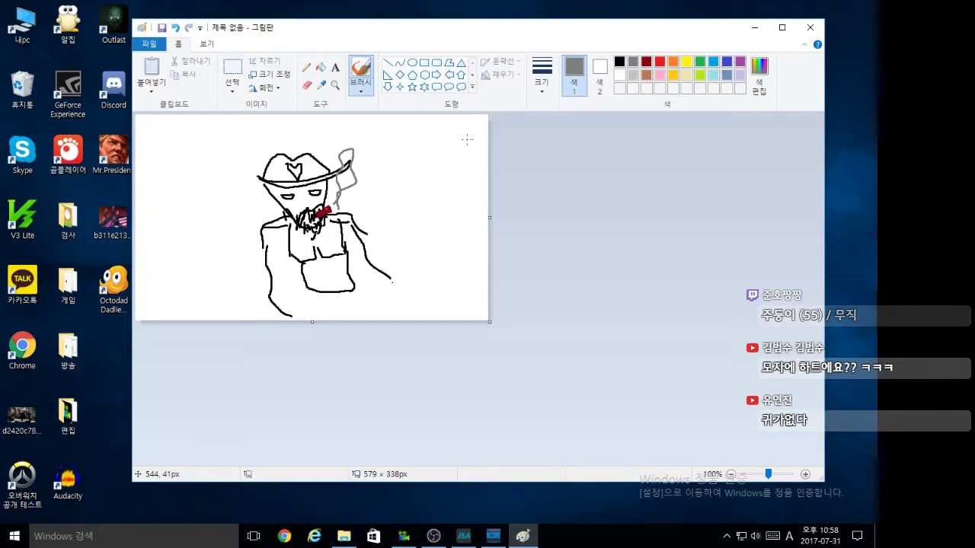
Step: Draw ears on both sides of the face and a small nose between the eyes in black
{"action": "left_click", "coordinate": [619, 61]}
{"action": "left_click_drag", "start_coordinate": [268, 193], "coordinate": [263, 193]}
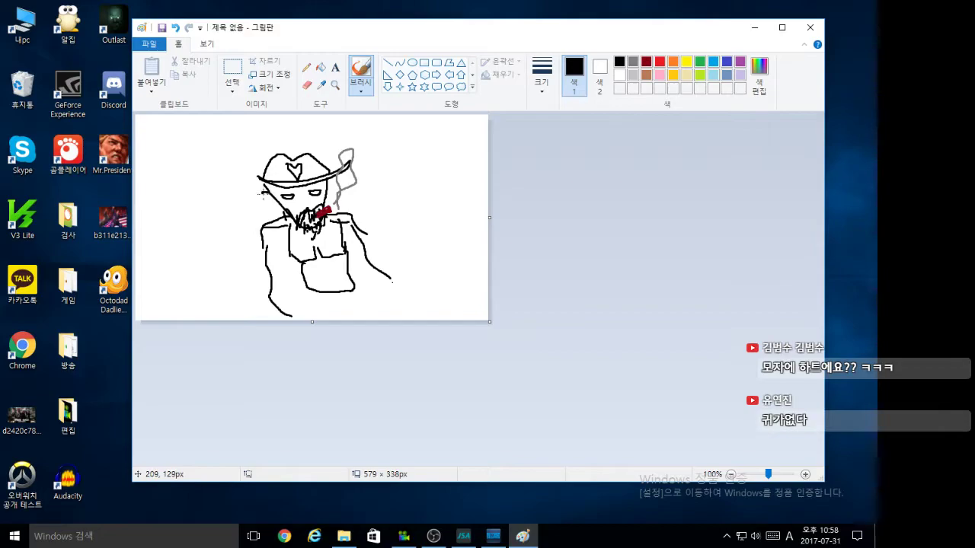
{"action": "key", "text": "ctrl+z"}
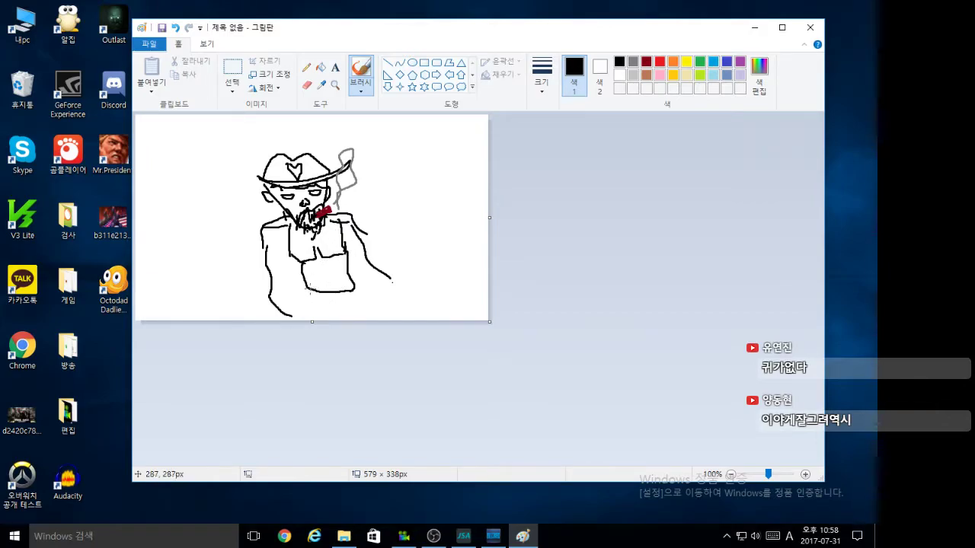
Step: Draw a belt under the belly, a cross on the belly and the trouser tops at the canvas's lower edge
{"action": "left_click_drag", "start_coordinate": [307, 288], "coordinate": [351, 296]}
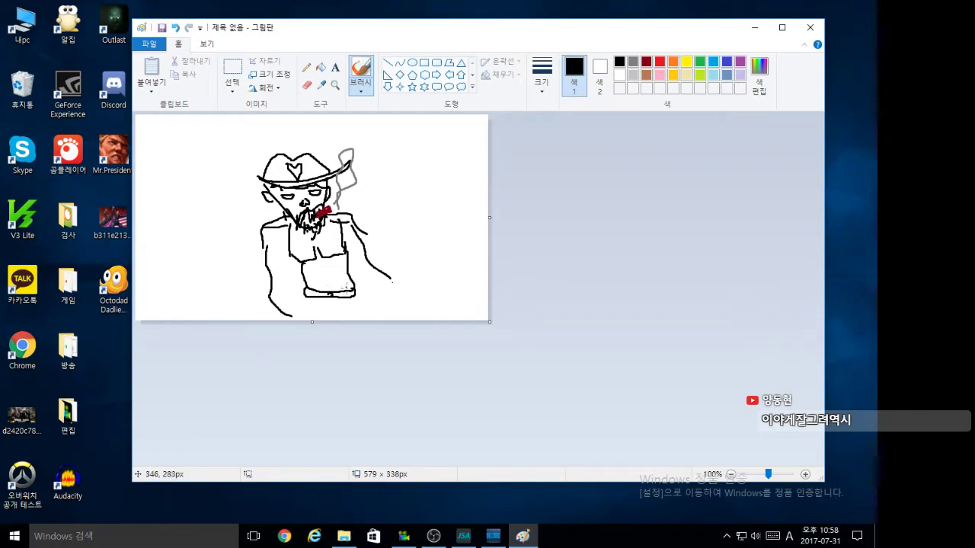
{"action": "left_click_drag", "start_coordinate": [317, 278], "coordinate": [332, 276]}
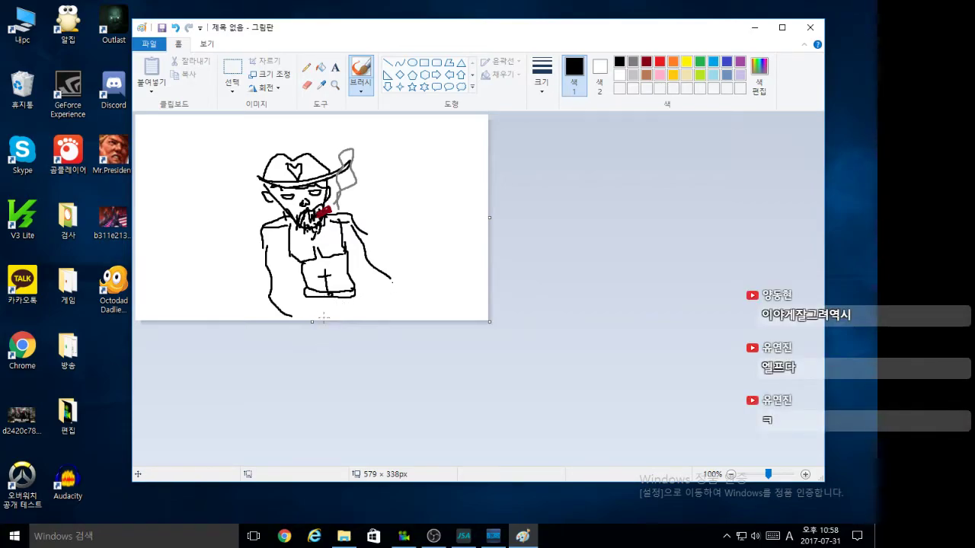
{"action": "mouse_move", "coordinate": [356, 295]}
{"action": "left_mouse_down"}
{"action": "mouse_move", "coordinate": [363, 324]}
{"action": "mouse_move", "coordinate": [312, 320]}
{"action": "mouse_move", "coordinate": [337, 319]}
{"action": "left_mouse_up"}
Step: Close the lower outlines of both arms and patch the gaps in the chest and shoulder lines
{"action": "left_click_drag", "start_coordinate": [291, 316], "coordinate": [329, 309]}
{"action": "mouse_move", "coordinate": [395, 281]}
{"action": "left_mouse_down"}
{"action": "mouse_move", "coordinate": [408, 295]}
{"action": "mouse_move", "coordinate": [374, 307]}
{"action": "left_mouse_up"}
{"action": "key", "text": "ctrl+z"}
{"action": "mouse_move", "coordinate": [393, 276]}
{"action": "left_mouse_down"}
{"action": "mouse_move", "coordinate": [410, 294]}
{"action": "mouse_move", "coordinate": [362, 306]}
{"action": "left_mouse_up"}
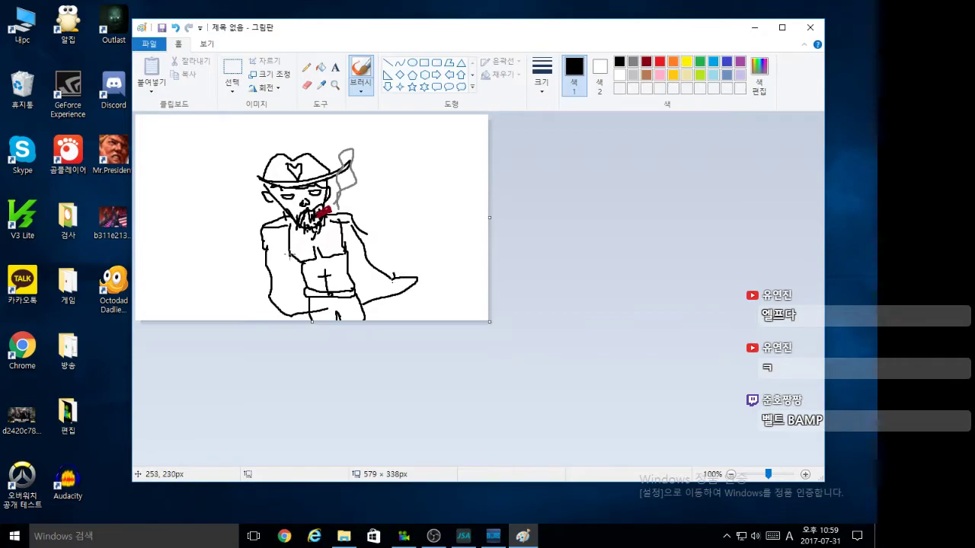
{"action": "left_click_drag", "start_coordinate": [294, 254], "coordinate": [290, 259]}
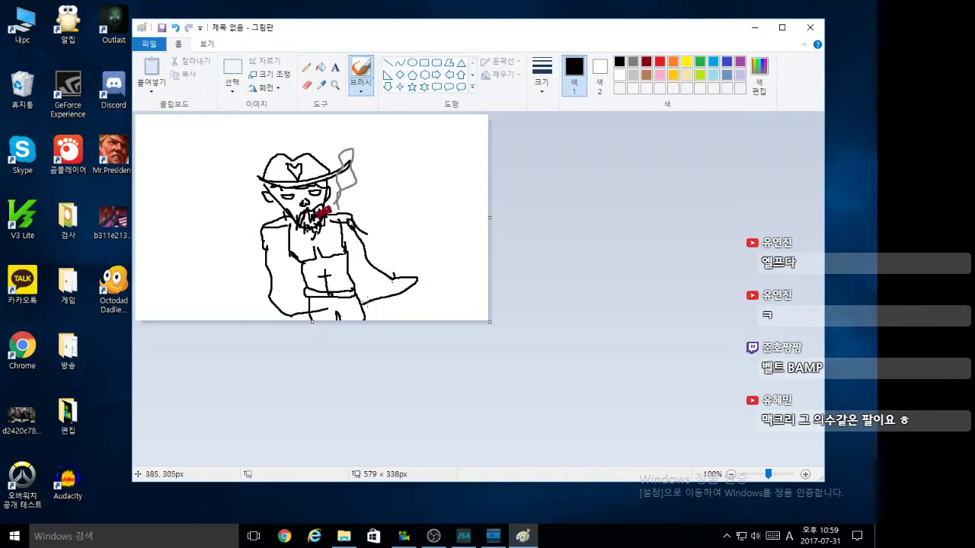
Step: Try to fill the figure's torso and arm with red
{"action": "left_click", "coordinate": [659, 62]}
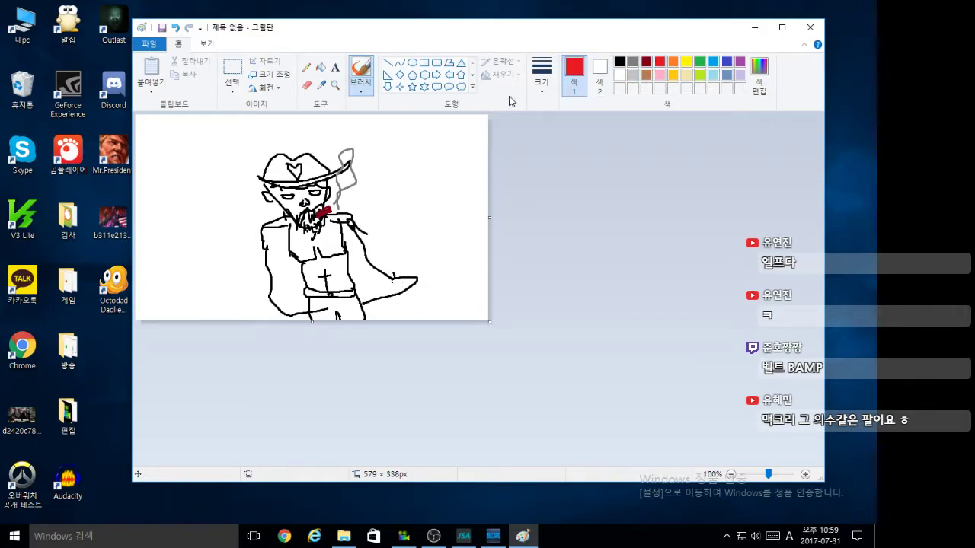
{"action": "left_click", "coordinate": [321, 67]}
{"action": "left_click", "coordinate": [304, 231]}
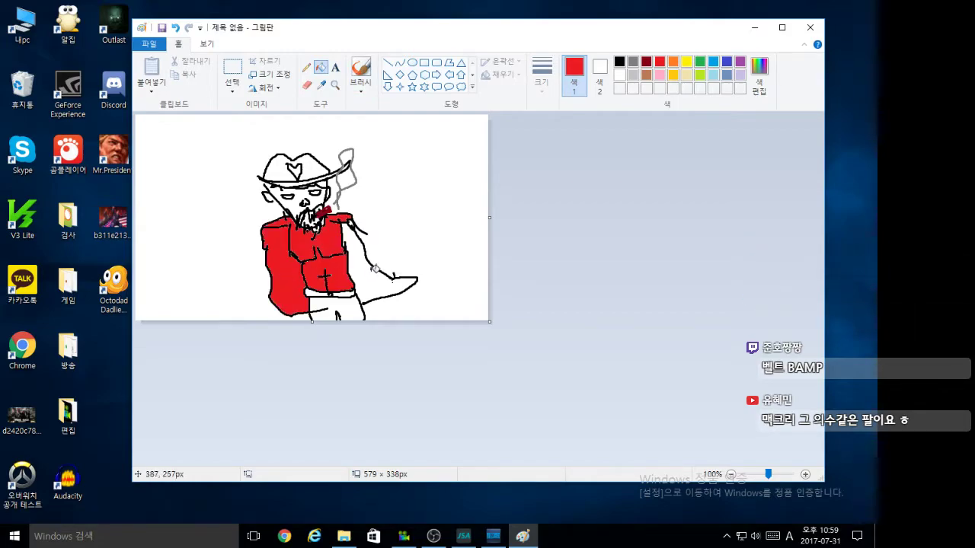
{"action": "key", "text": "ctrl+z"}
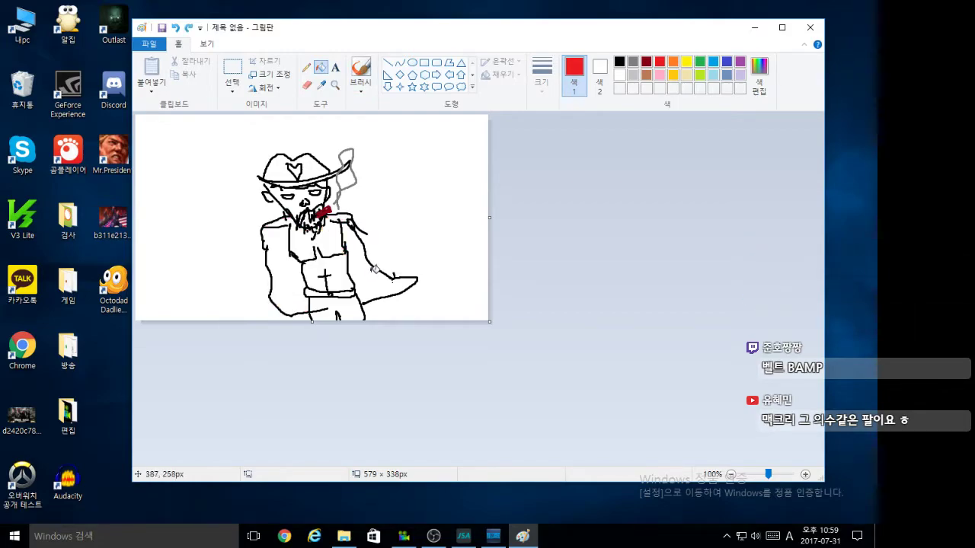
Step: Set both drawing colors to black and close the gaps along both sides of the torso outline with the brush
{"action": "left_click", "coordinate": [600, 74]}
{"action": "left_click", "coordinate": [618, 62]}
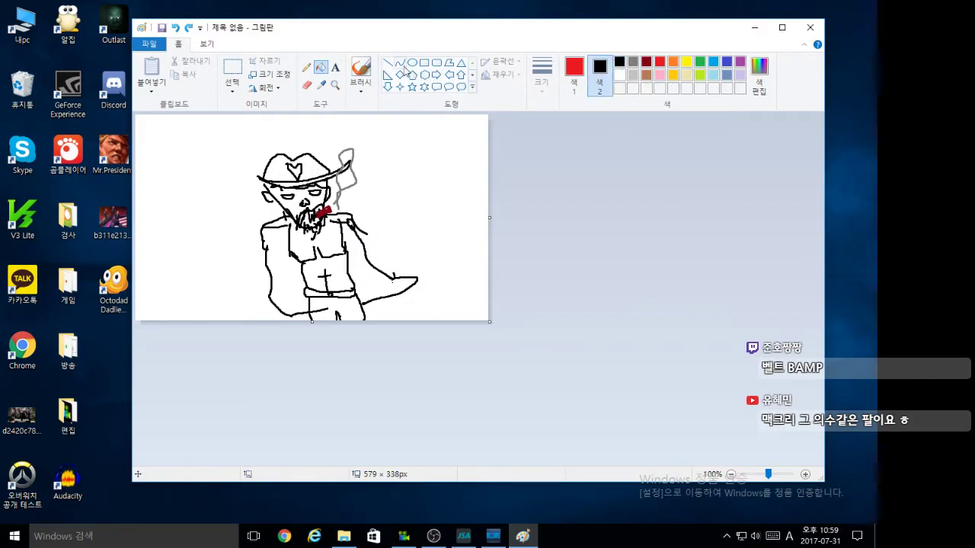
{"action": "left_click", "coordinate": [357, 76]}
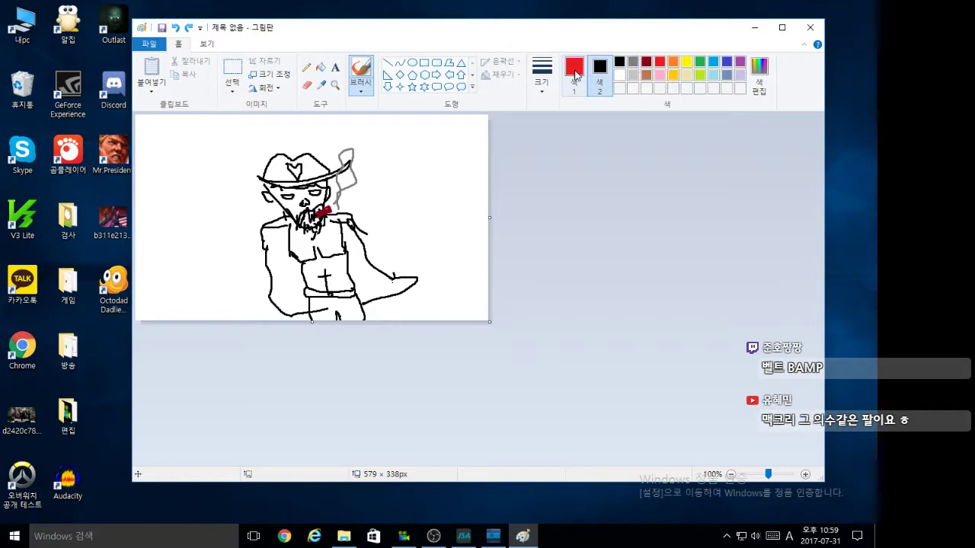
{"action": "left_click", "coordinate": [574, 74]}
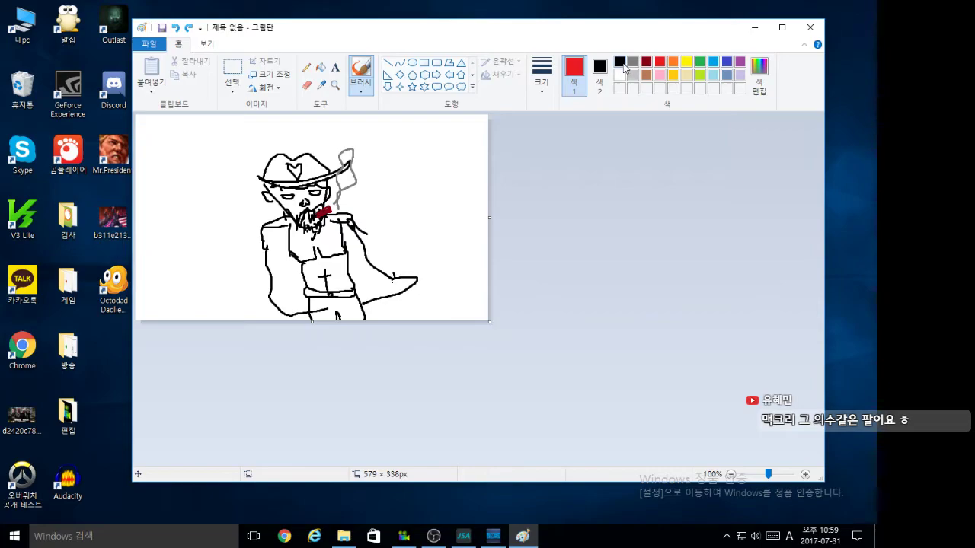
{"action": "left_click", "coordinate": [599, 76]}
{"action": "left_click", "coordinate": [574, 77]}
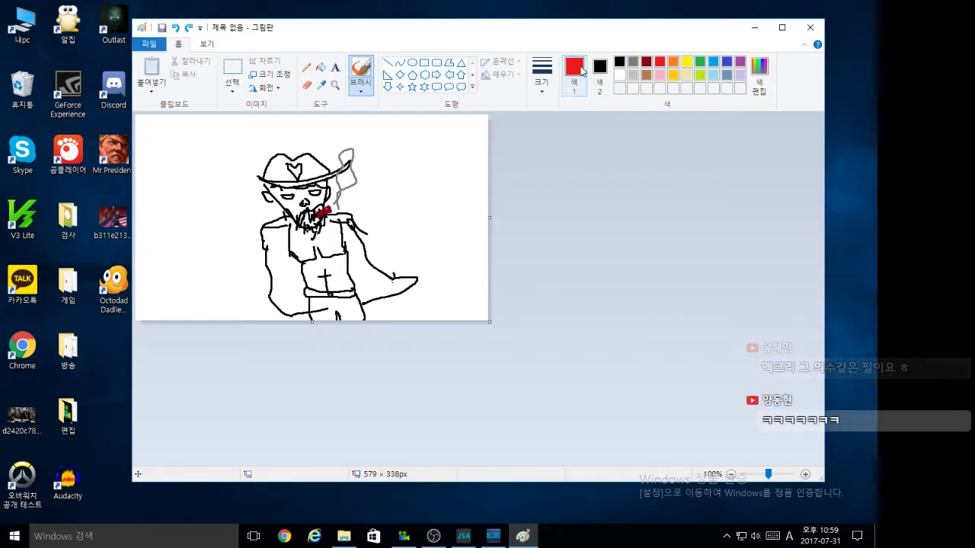
{"action": "left_click", "coordinate": [619, 61]}
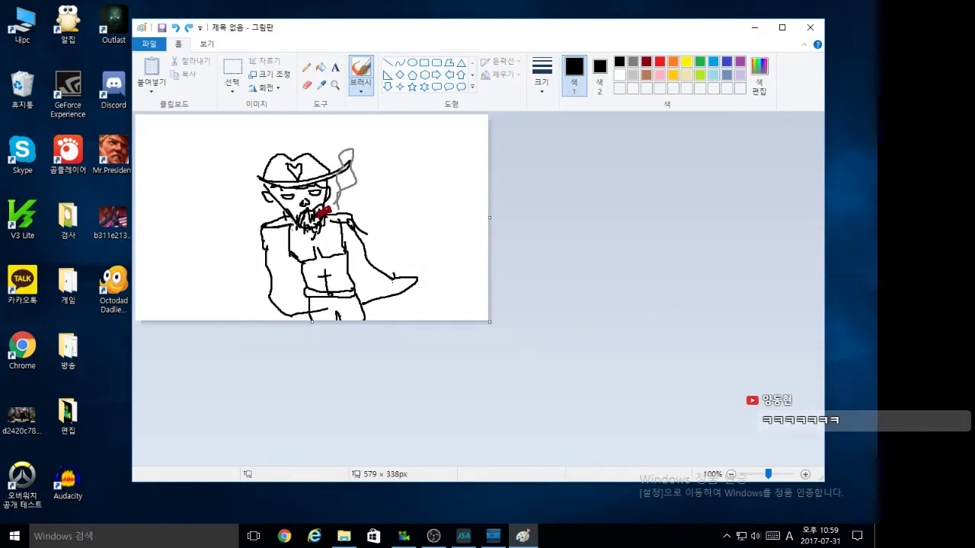
{"action": "left_click_drag", "start_coordinate": [304, 272], "coordinate": [309, 289]}
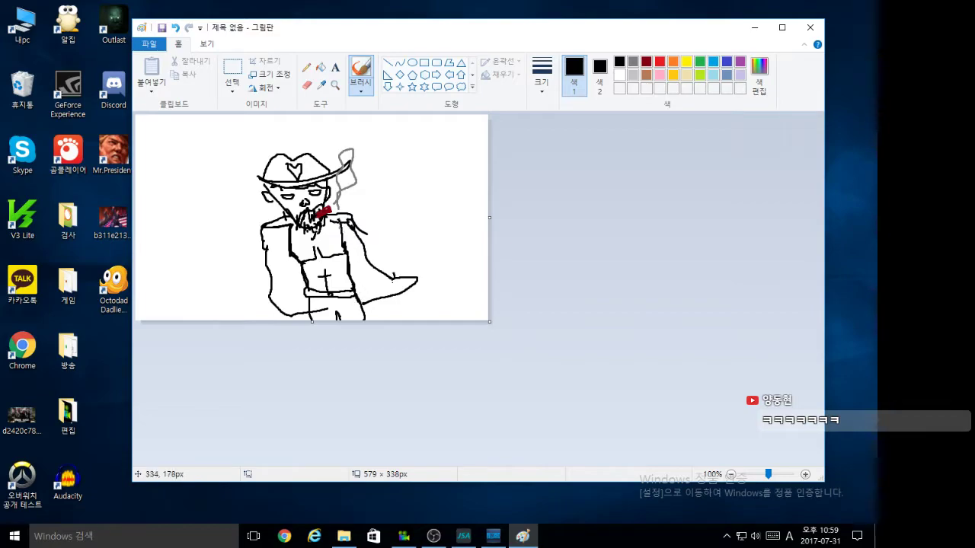
Step: Fill both sides of the cape beside the torso with red
{"action": "left_click", "coordinate": [659, 62]}
{"action": "left_click", "coordinate": [320, 67]}
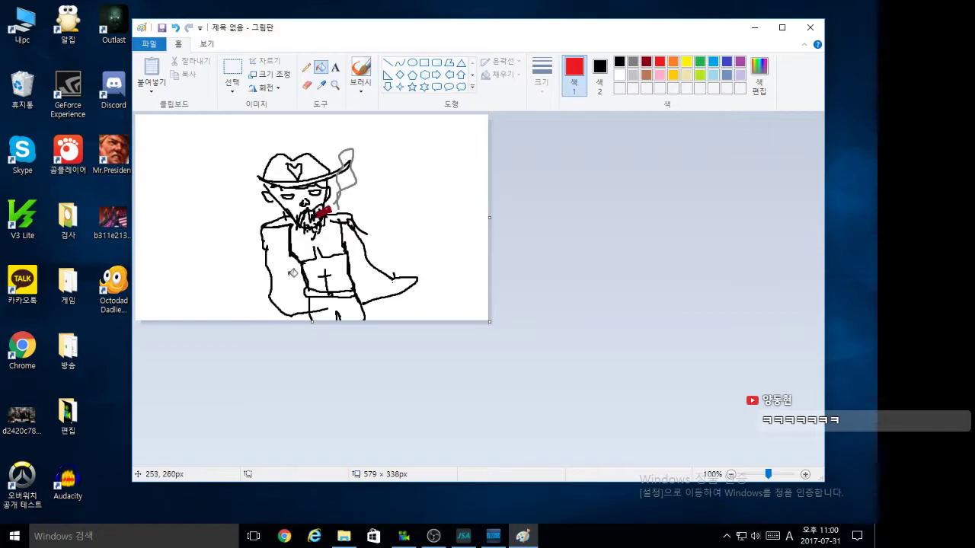
{"action": "left_click", "coordinate": [295, 271]}
{"action": "left_click", "coordinate": [378, 276]}
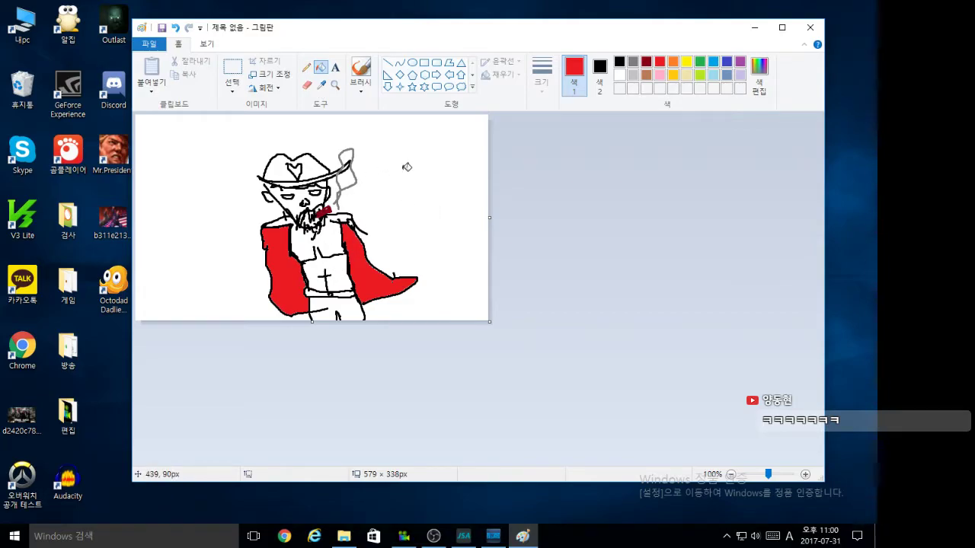
Step: Try black brush touch-ups on the belt, and undo them together with the red cape fills
{"action": "left_click", "coordinate": [619, 62]}
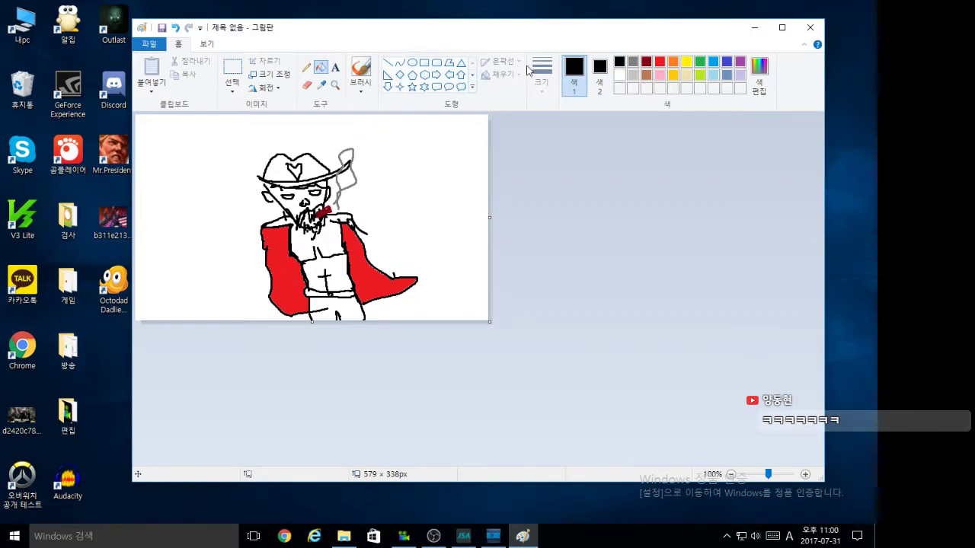
{"action": "left_click", "coordinate": [306, 67]}
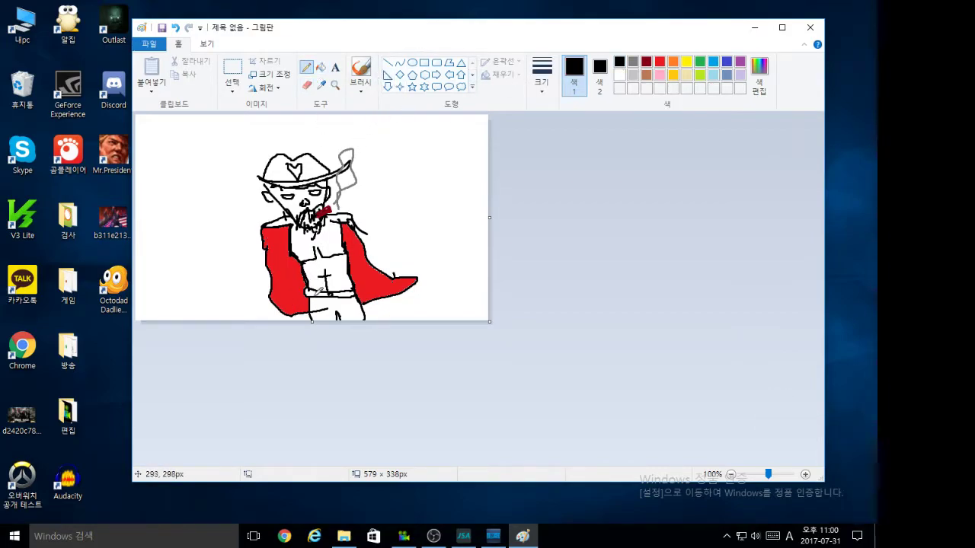
{"action": "left_click", "coordinate": [361, 70]}
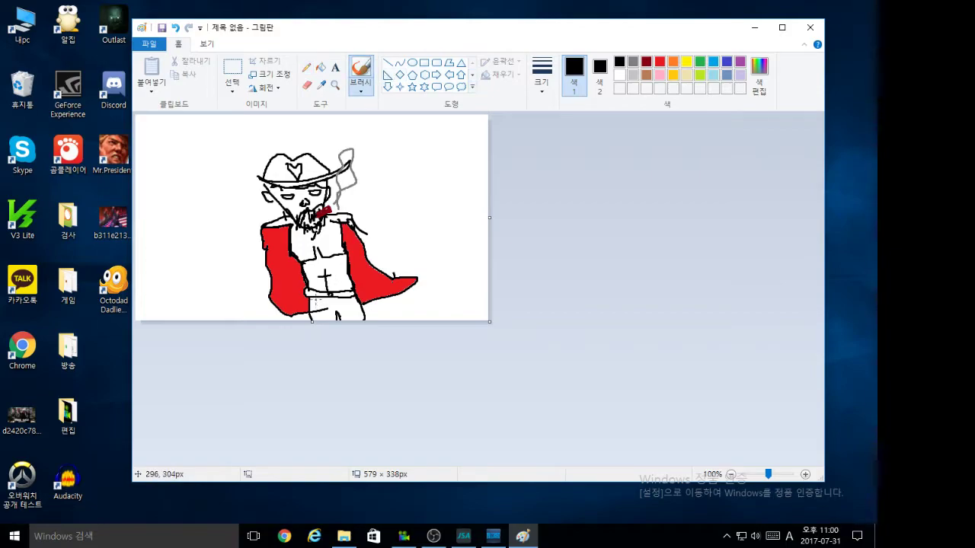
{"action": "left_click_drag", "start_coordinate": [316, 294], "coordinate": [318, 293]}
{"action": "left_click_drag", "start_coordinate": [329, 299], "coordinate": [343, 294]}
{"action": "key", "text": "ctrl+z"}
{"action": "key", "text": "ctrl+z"}
{"action": "key", "text": "ctrl+z"}
{"action": "key", "text": "ctrl+z"}
{"action": "key", "text": "ctrl+z"}
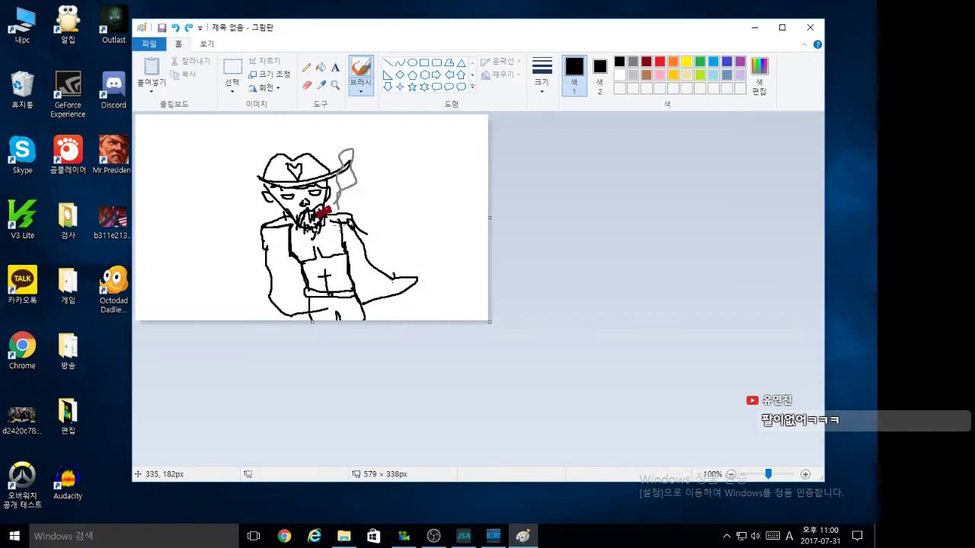
Step: Try to draw a short arm over the flared side of the cape, first in black and in dark grey after that
{"action": "left_click_drag", "start_coordinate": [346, 229], "coordinate": [367, 256]}
{"action": "key", "text": "ctrl+z"}
{"action": "key", "text": "ctrl+z"}
{"action": "left_click", "coordinate": [633, 61]}
{"action": "left_click_drag", "start_coordinate": [342, 226], "coordinate": [368, 229]}
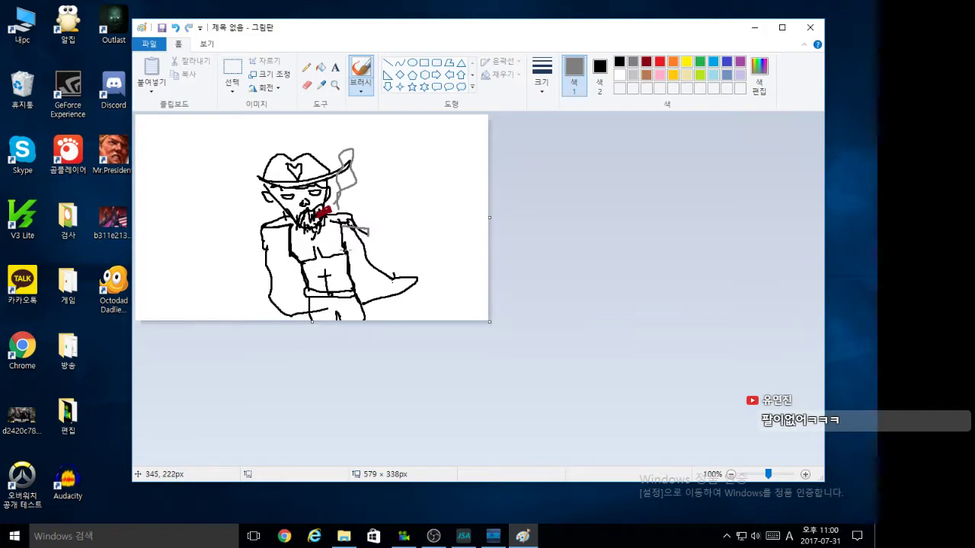
{"action": "left_click_drag", "start_coordinate": [364, 252], "coordinate": [384, 242]}
{"action": "key", "text": "ctrl+z"}
{"action": "key", "text": "ctrl+z"}
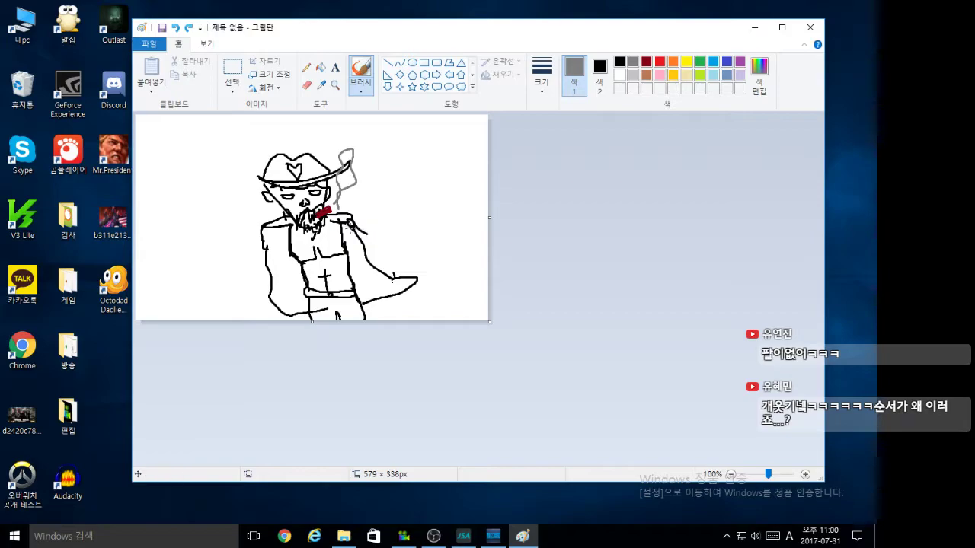
Step: Try to draw a longer dark grey arm reaching out from the shoulder beyond the flared side of the cape
{"action": "mouse_move", "coordinate": [364, 226]}
{"action": "left_mouse_down"}
{"action": "mouse_move", "coordinate": [400, 245]}
{"action": "mouse_move", "coordinate": [398, 253]}
{"action": "left_mouse_up"}
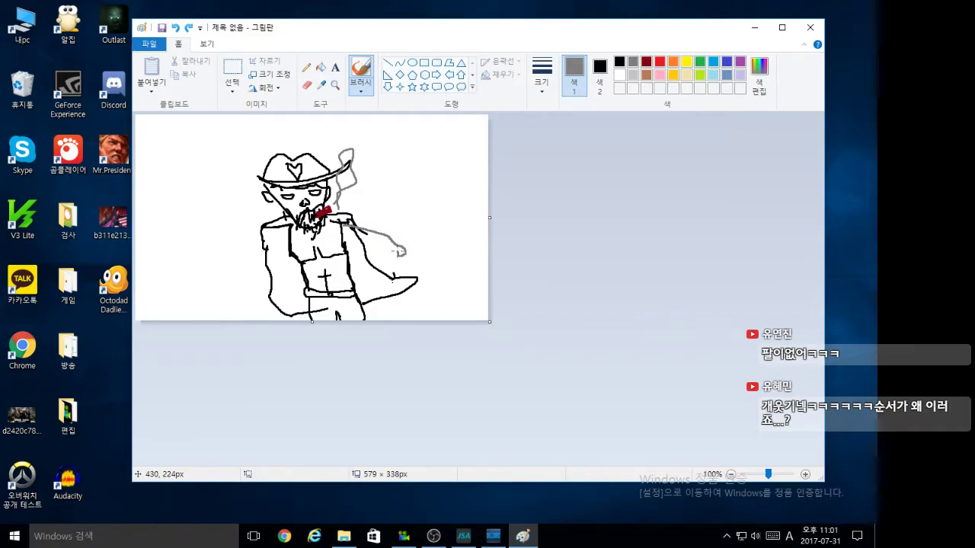
{"action": "key", "text": "ctrl+z"}
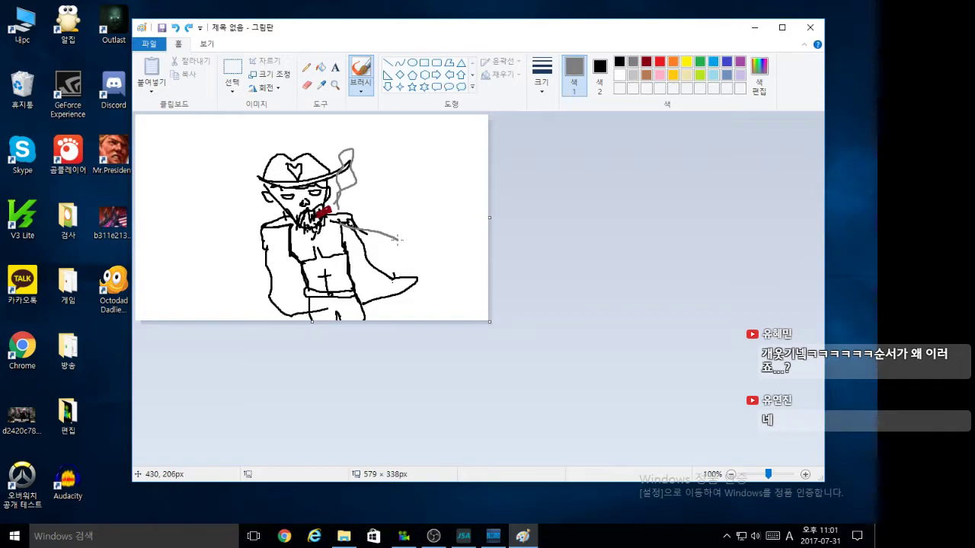
{"action": "key", "text": "ctrl+z"}
{"action": "mouse_move", "coordinate": [349, 227]}
{"action": "left_mouse_down"}
{"action": "mouse_move", "coordinate": [394, 242]}
{"action": "mouse_move", "coordinate": [386, 241]}
{"action": "left_mouse_up"}
{"action": "key", "text": "ctrl+z"}
{"action": "key", "text": "ctrl+z"}
{"action": "key", "text": "ctrl+z"}
Step: Draw a lowered arm in black from the shoulder across the straight side of the cape
{"action": "left_click", "coordinate": [619, 61]}
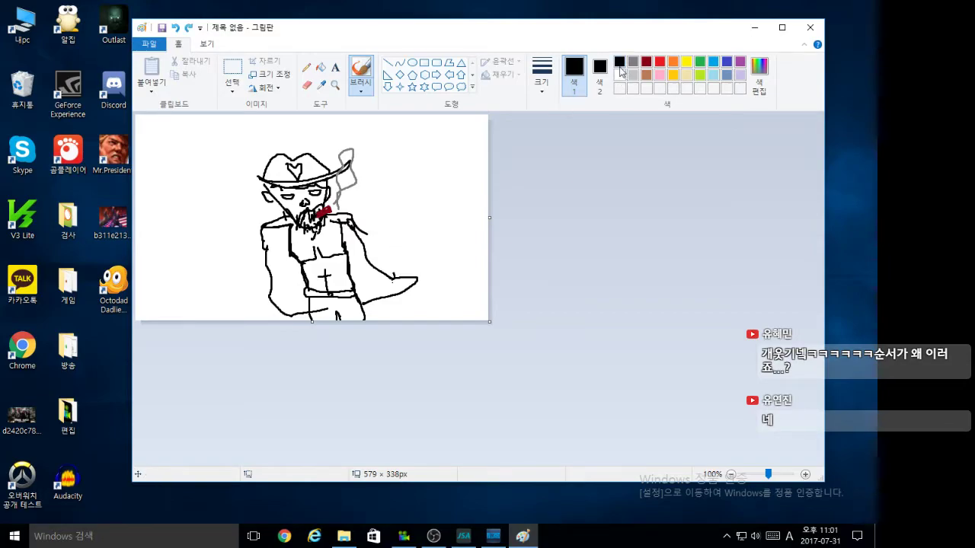
{"action": "mouse_move", "coordinate": [258, 279]}
{"action": "left_mouse_down"}
{"action": "mouse_move", "coordinate": [265, 297]}
{"action": "mouse_move", "coordinate": [293, 245]}
{"action": "left_mouse_up"}
Step: Try to draw a hand holding a small gun at the end of the lowered arm
{"action": "mouse_move", "coordinate": [265, 300]}
{"action": "left_mouse_down"}
{"action": "mouse_move", "coordinate": [242, 287]}
{"action": "mouse_move", "coordinate": [234, 306]}
{"action": "mouse_move", "coordinate": [265, 298]}
{"action": "mouse_move", "coordinate": [240, 288]}
{"action": "mouse_move", "coordinate": [237, 314]}
{"action": "mouse_move", "coordinate": [245, 301]}
{"action": "left_mouse_up"}
{"action": "key", "text": "ctrl+z"}
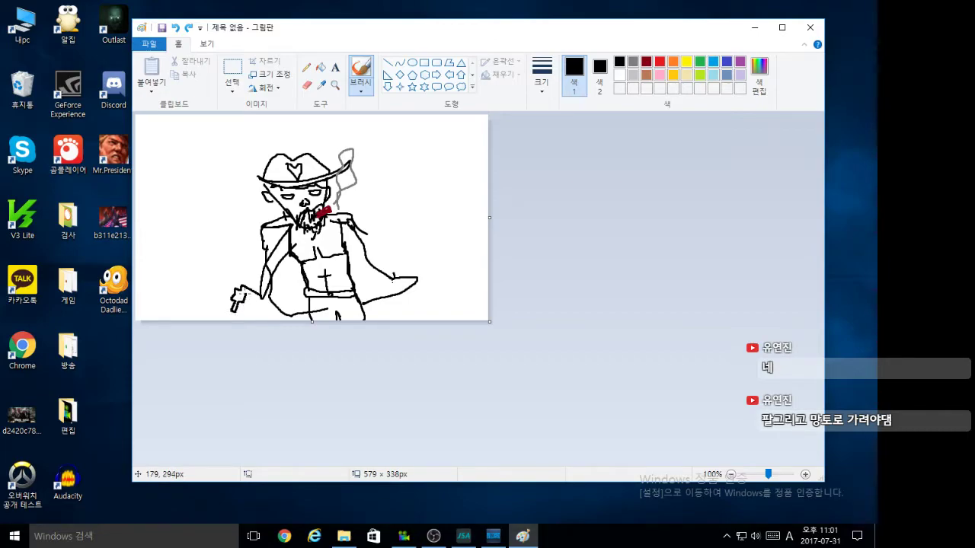
{"action": "key", "text": "ctrl+z"}
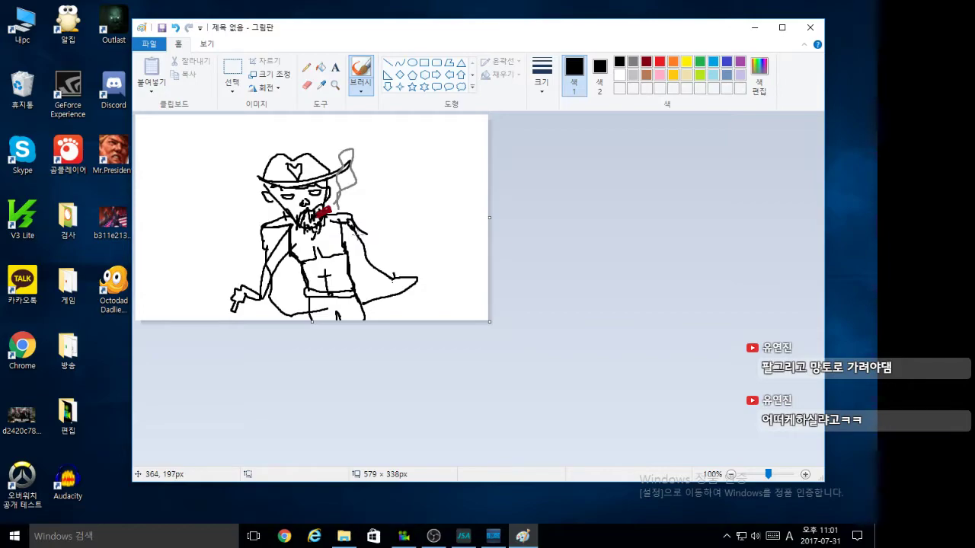
{"action": "key", "text": "ctrl+z"}
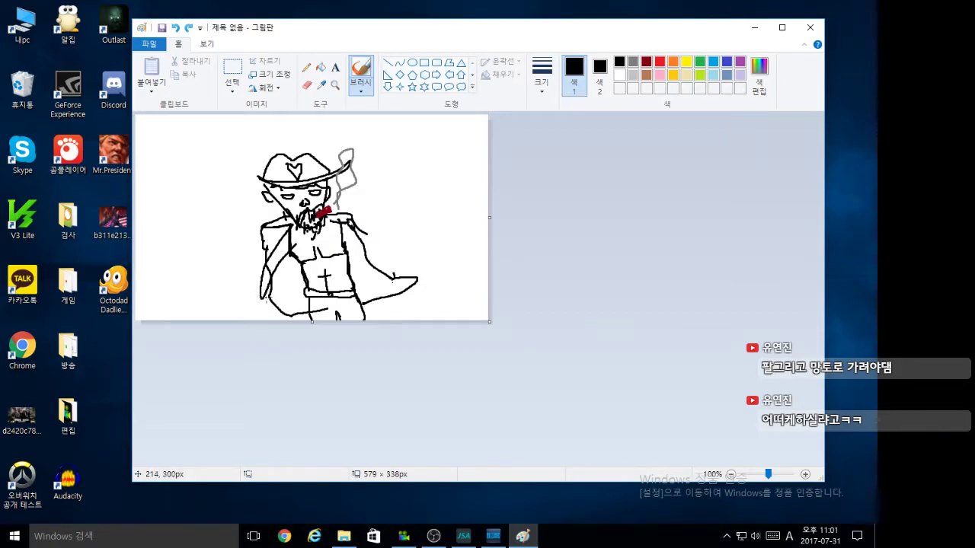
Step: Try a blockier hand and pistol shape at the end of the lowered arm
{"action": "mouse_move", "coordinate": [251, 290]}
{"action": "left_mouse_down"}
{"action": "mouse_move", "coordinate": [265, 301]}
{"action": "mouse_move", "coordinate": [242, 290]}
{"action": "mouse_move", "coordinate": [233, 298]}
{"action": "mouse_move", "coordinate": [242, 309]}
{"action": "mouse_move", "coordinate": [250, 299]}
{"action": "left_mouse_up"}
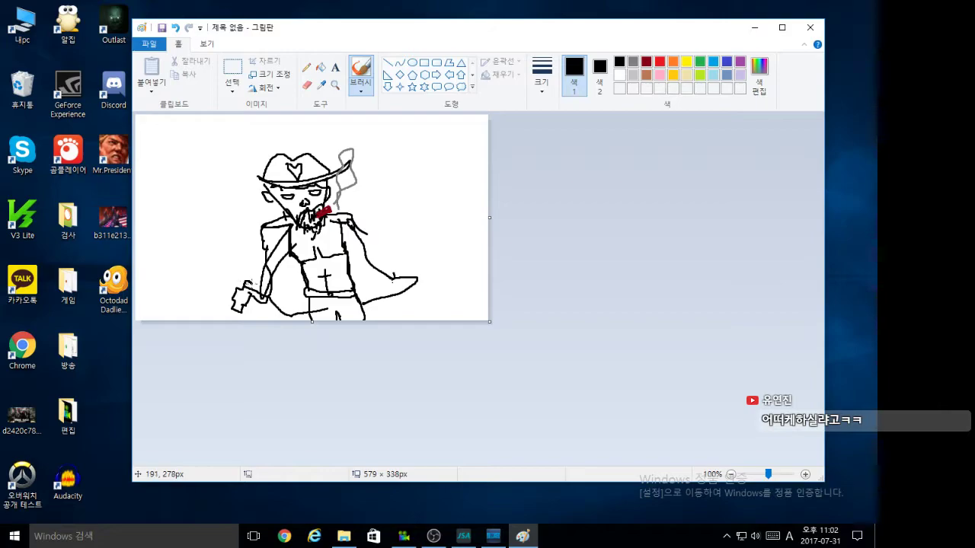
{"action": "left_click_drag", "start_coordinate": [239, 309], "coordinate": [238, 305]}
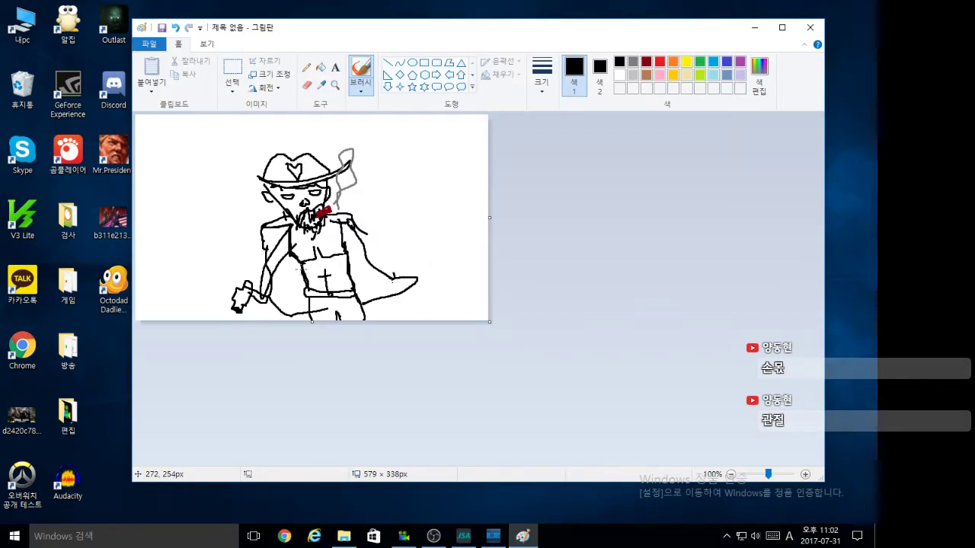
{"action": "key", "text": "ctrl+z"}
{"action": "key", "text": "ctrl+z"}
{"action": "key", "text": "ctrl+z"}
Step: Try a narrower gun with a longer barrel pointing down from the lowered arm's hand
{"action": "mouse_move", "coordinate": [240, 306]}
{"action": "left_mouse_down"}
{"action": "mouse_move", "coordinate": [244, 296]}
{"action": "mouse_move", "coordinate": [241, 312]}
{"action": "left_mouse_up"}
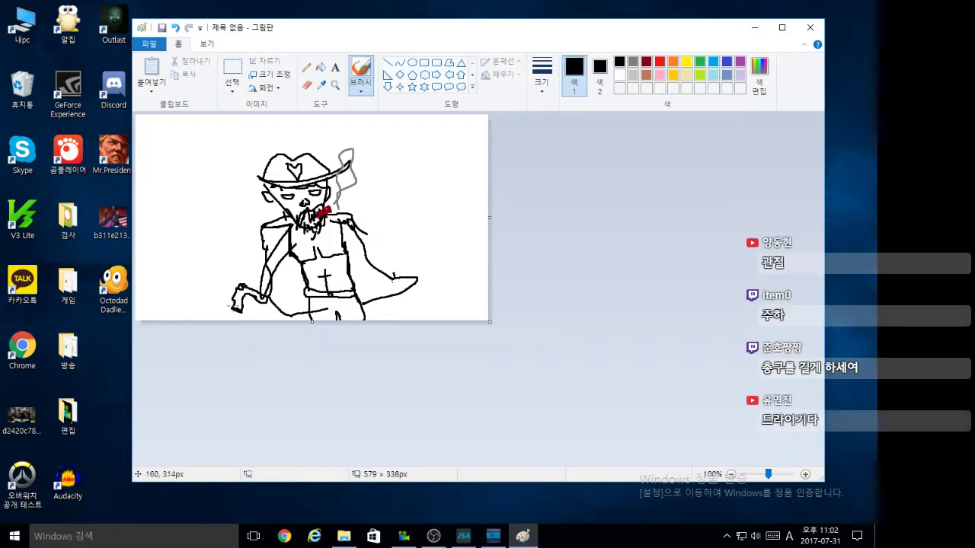
{"action": "key", "text": "ctrl+z"}
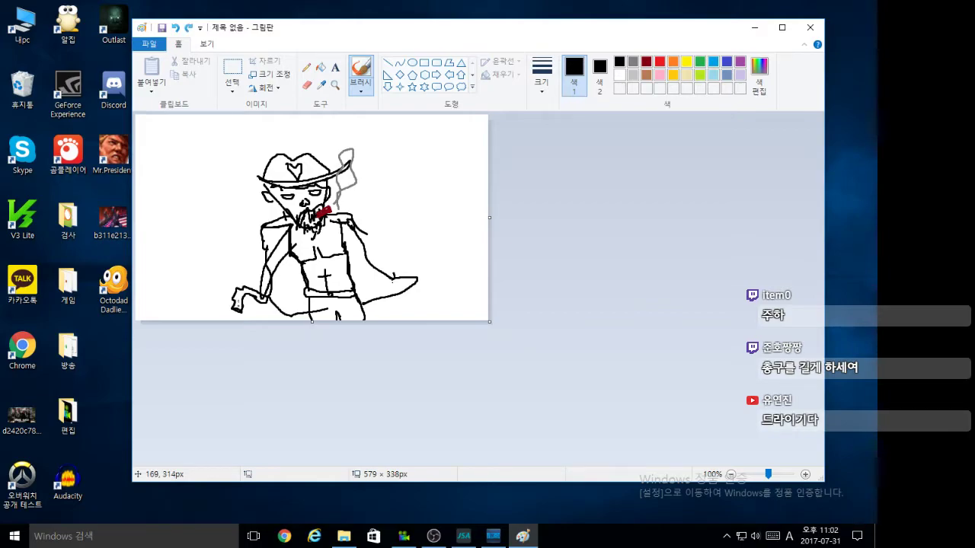
{"action": "key", "text": "ctrl+z"}
{"action": "key", "text": "ctrl+z"}
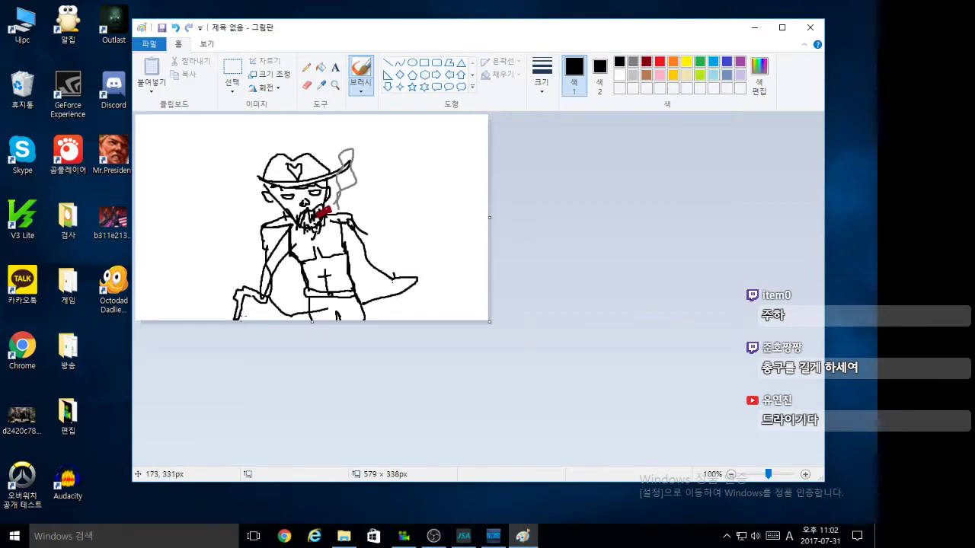
{"action": "key", "text": "ctrl+z"}
Step: Draw the hand in black, holding a long-barreled gun that points down toward the canvas's lower edge
{"action": "left_click_drag", "start_coordinate": [233, 304], "coordinate": [246, 309]}
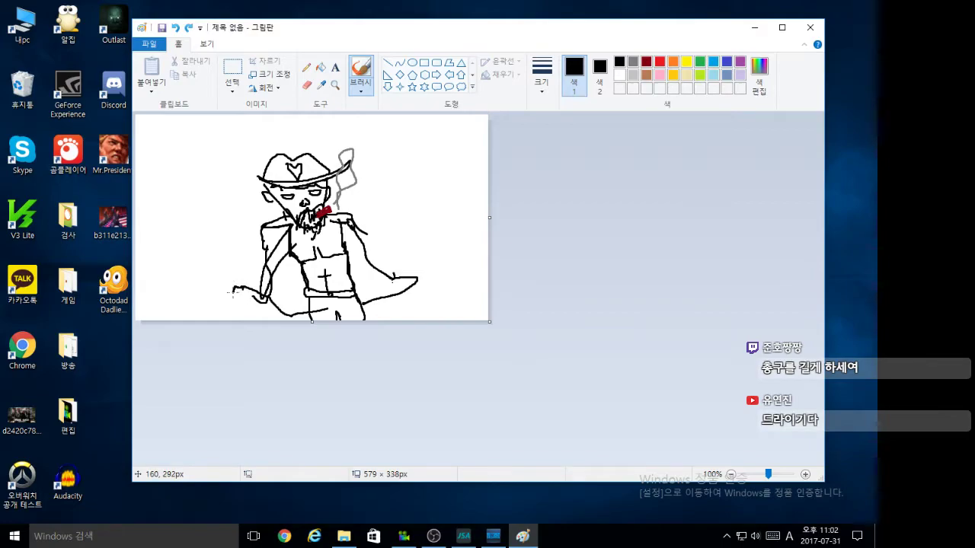
{"action": "left_click_drag", "start_coordinate": [232, 297], "coordinate": [237, 300]}
{"action": "mouse_move", "coordinate": [247, 296]}
{"action": "left_mouse_down"}
{"action": "mouse_move", "coordinate": [236, 294]}
{"action": "mouse_move", "coordinate": [245, 282]}
{"action": "mouse_move", "coordinate": [238, 287]}
{"action": "left_mouse_up"}
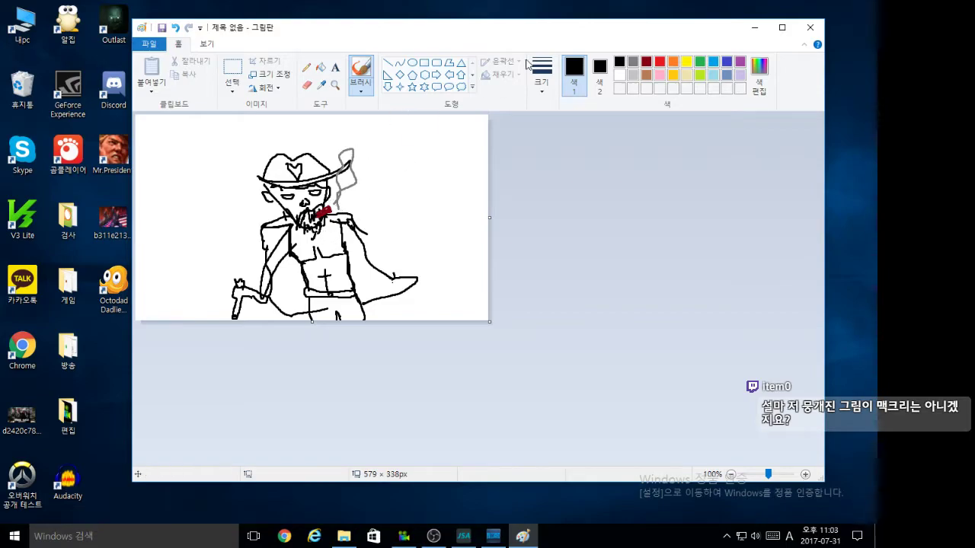
Step: Draw a bent mechanical arm with a squarish hand in dark grey over the flared side of the cape
{"action": "left_click", "coordinate": [633, 62]}
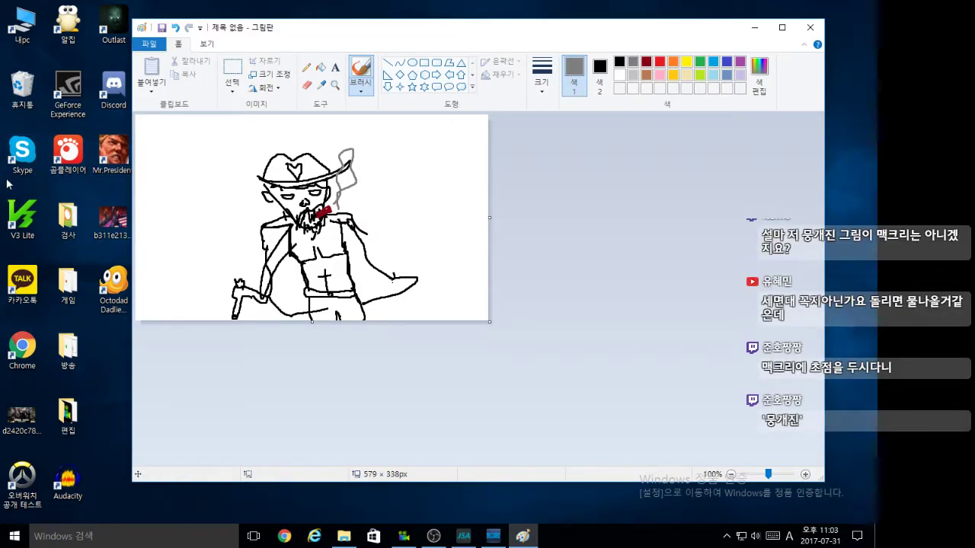
{"action": "mouse_move", "coordinate": [364, 243]}
{"action": "left_mouse_down"}
{"action": "mouse_move", "coordinate": [341, 226]}
{"action": "mouse_move", "coordinate": [365, 233]}
{"action": "mouse_move", "coordinate": [378, 259]}
{"action": "mouse_move", "coordinate": [357, 277]}
{"action": "left_mouse_up"}
{"action": "key", "text": "ctrl+z"}
{"action": "mouse_move", "coordinate": [340, 223]}
{"action": "left_mouse_down"}
{"action": "mouse_move", "coordinate": [381, 247]}
{"action": "mouse_move", "coordinate": [378, 277]}
{"action": "mouse_move", "coordinate": [357, 278]}
{"action": "mouse_move", "coordinate": [377, 253]}
{"action": "mouse_move", "coordinate": [338, 224]}
{"action": "left_mouse_up"}
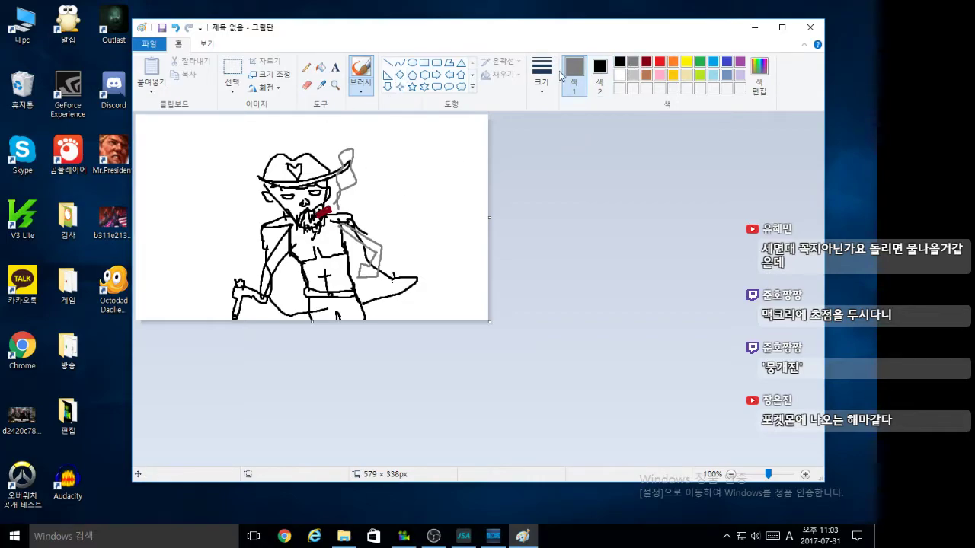
Step: Fill the cape areas around both arms with red
{"action": "left_click", "coordinate": [660, 62]}
{"action": "left_click", "coordinate": [321, 68]}
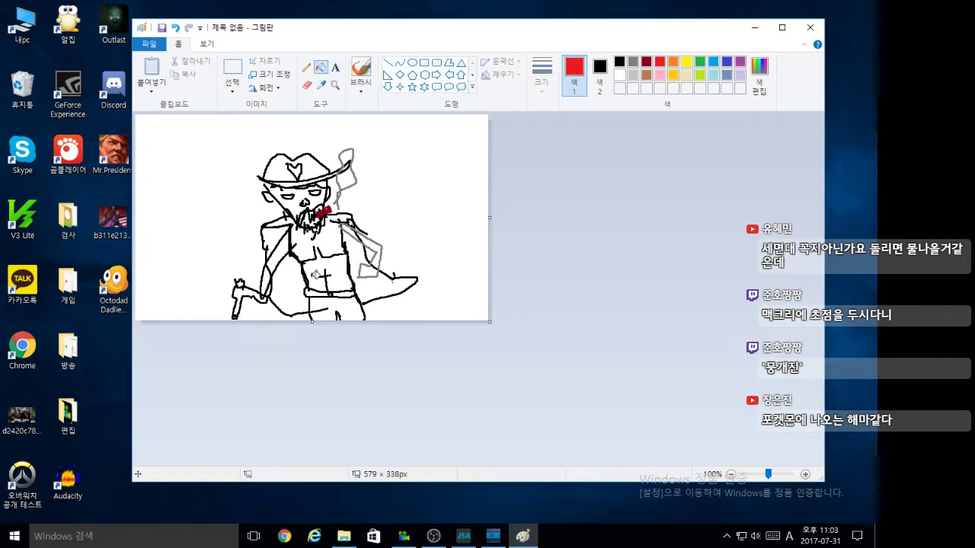
{"action": "left_click", "coordinate": [286, 283]}
{"action": "left_click", "coordinate": [272, 241]}
{"action": "left_click", "coordinate": [352, 246]}
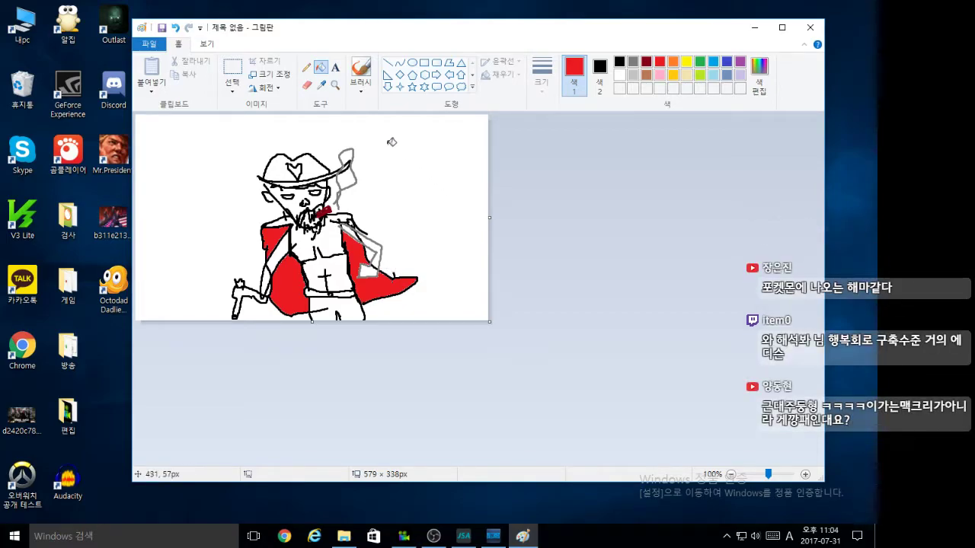
Step: Fill the hat's crown with brown and its heart emblem with dark grey, and switch the color to black
{"action": "left_click", "coordinate": [647, 74]}
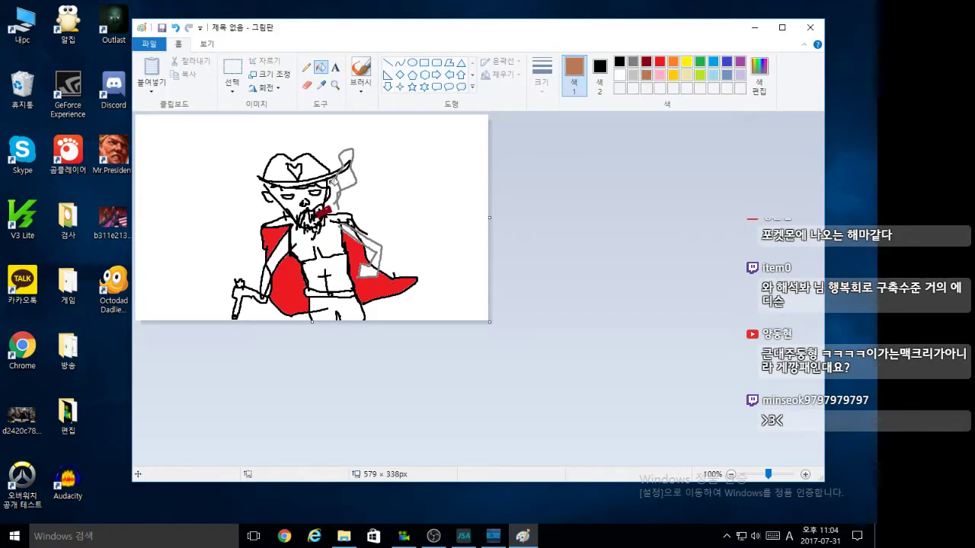
{"action": "left_click", "coordinate": [301, 173]}
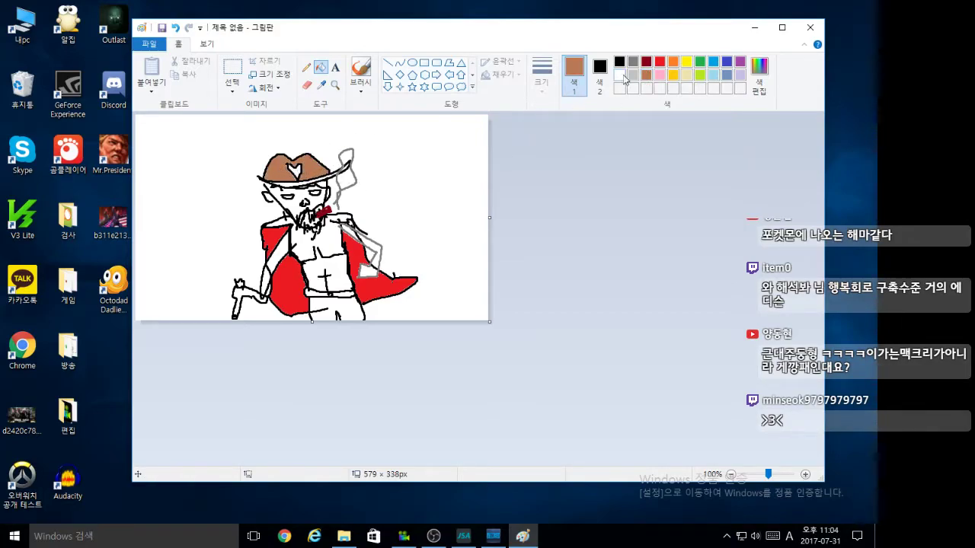
{"action": "left_click", "coordinate": [633, 61]}
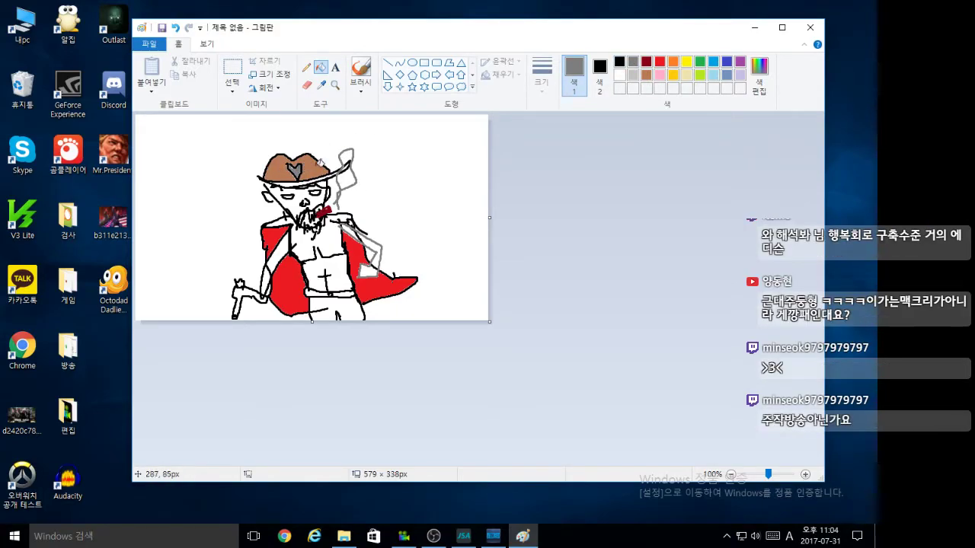
{"action": "left_click", "coordinate": [622, 60]}
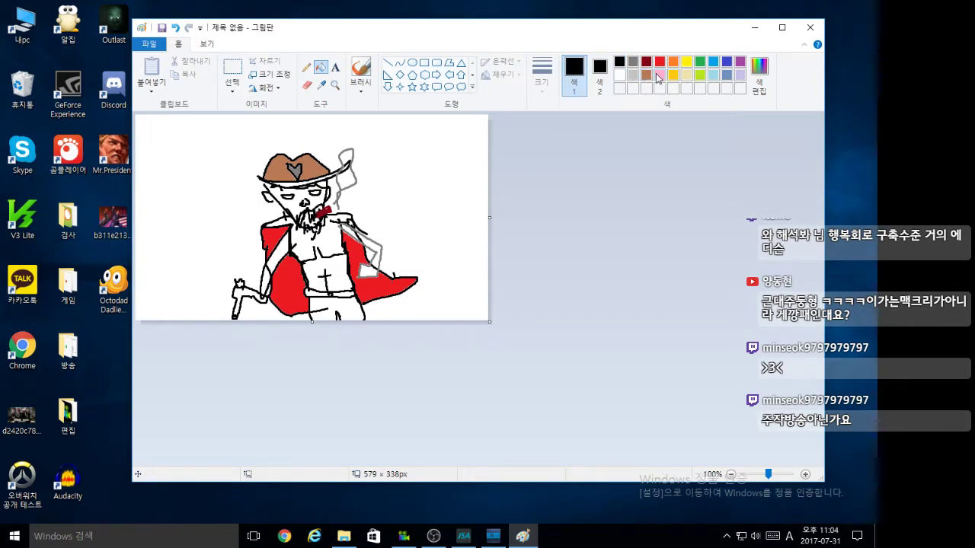
{"action": "left_click", "coordinate": [647, 76]}
{"action": "left_click", "coordinate": [321, 176]}
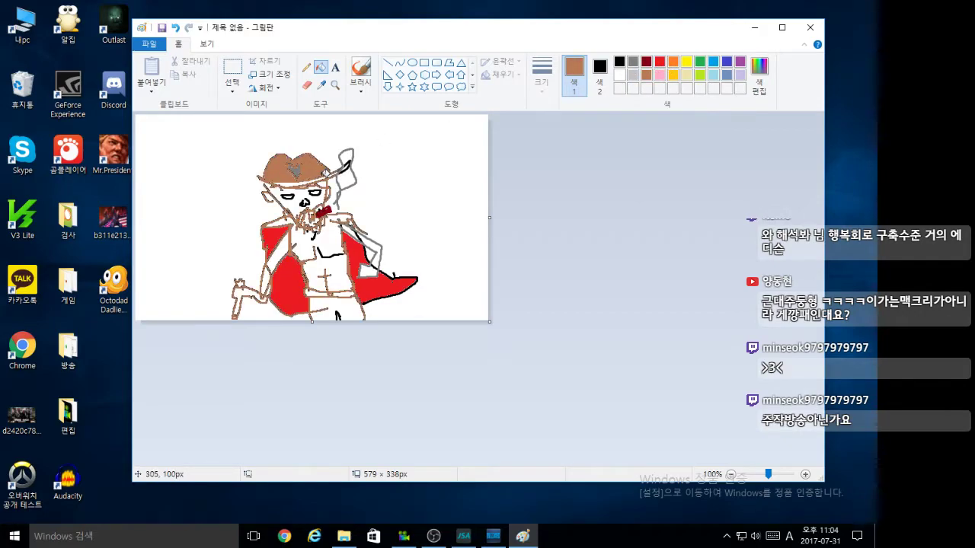
{"action": "key", "text": "ctrl+z"}
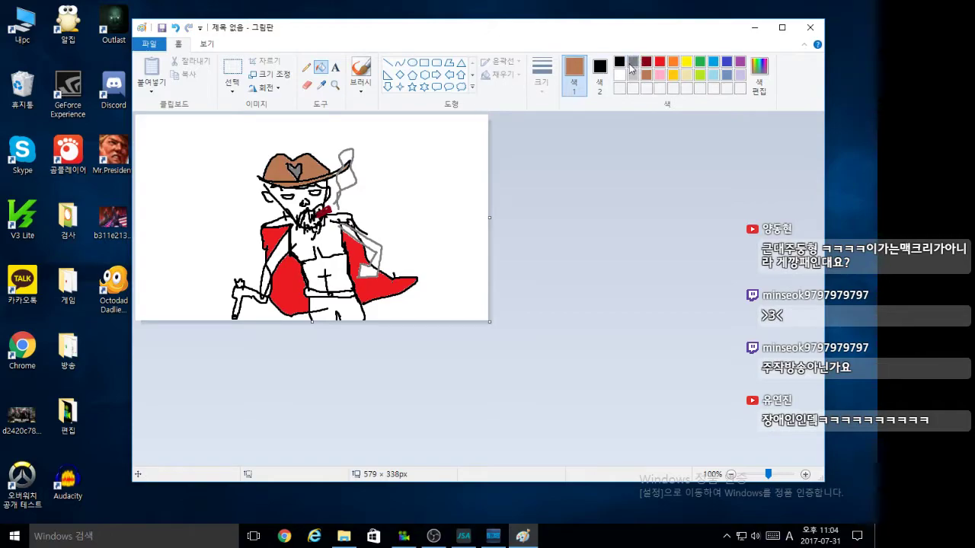
Step: Fill the cigar smoke with light grey and the mechanical arm and hand with dark grey
{"action": "left_click", "coordinate": [633, 75]}
{"action": "mouse_move", "coordinate": [357, 152]}
{"action": "left_mouse_down"}
{"action": "mouse_move", "coordinate": [342, 192]}
{"action": "mouse_move", "coordinate": [346, 167]}
{"action": "mouse_move", "coordinate": [350, 189]}
{"action": "left_mouse_up"}
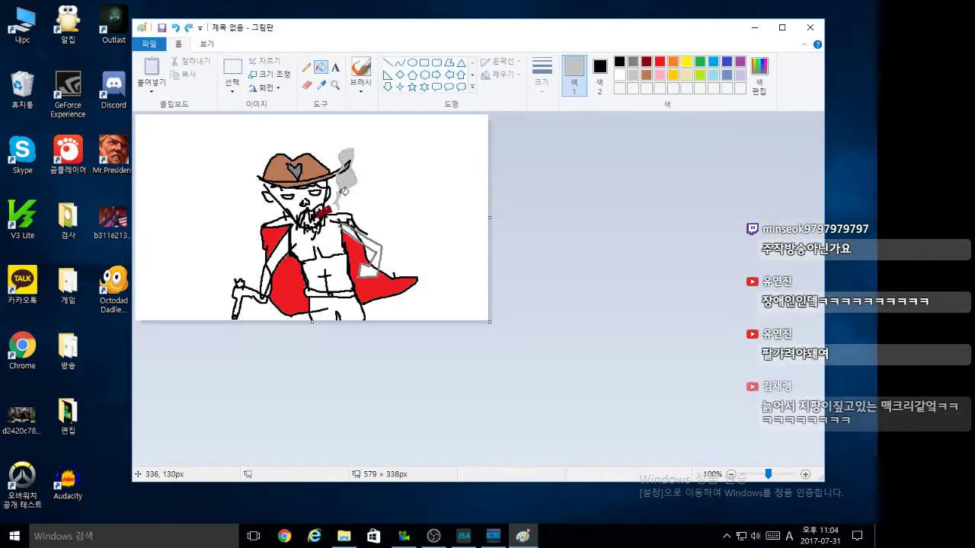
{"action": "left_click_drag", "start_coordinate": [341, 192], "coordinate": [346, 164]}
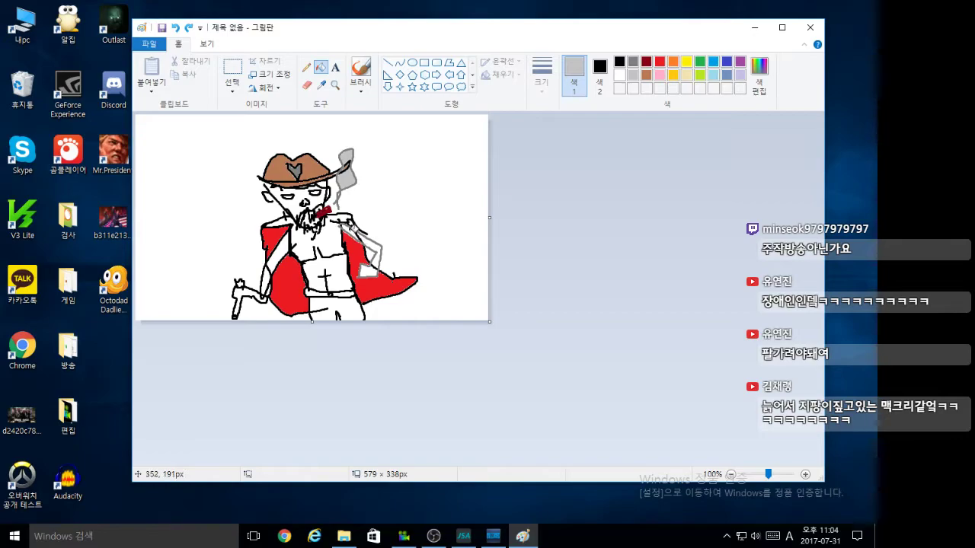
{"action": "left_click", "coordinate": [632, 62]}
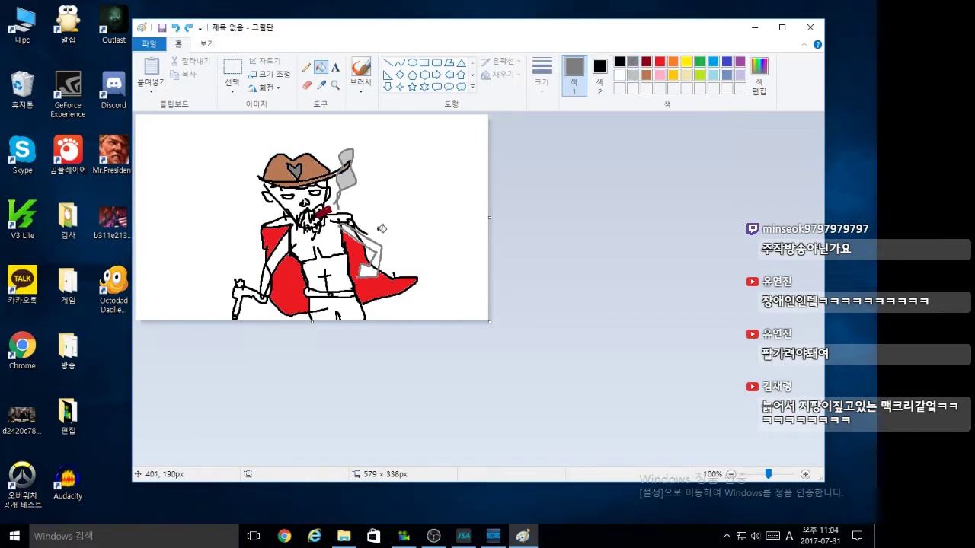
{"action": "mouse_move", "coordinate": [369, 233]}
{"action": "left_mouse_down"}
{"action": "mouse_move", "coordinate": [370, 259]}
{"action": "mouse_move", "coordinate": [383, 253]}
{"action": "mouse_move", "coordinate": [368, 271]}
{"action": "left_mouse_up"}
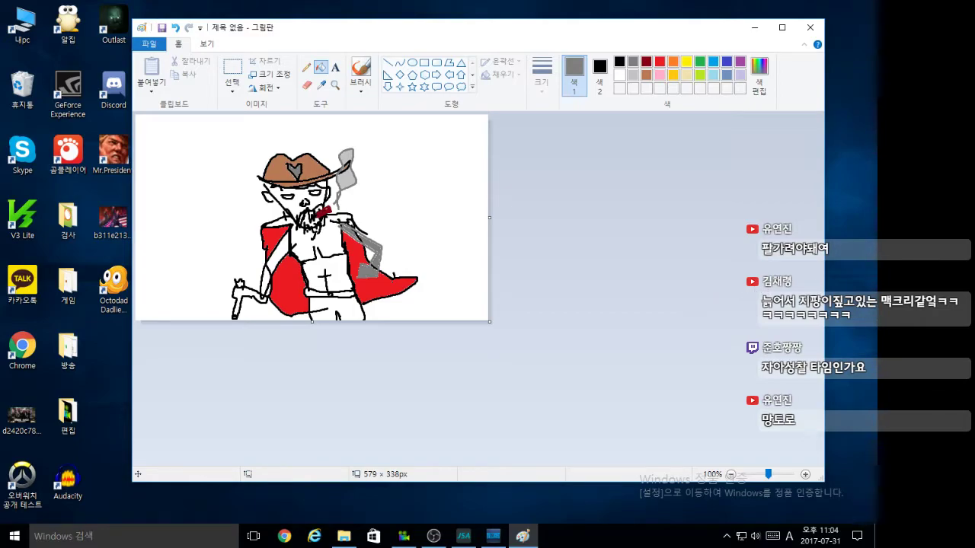
Step: Fill the gap under the hat's brim with black as hair and the torso with light grey
{"action": "key", "text": "alt+Tab"}
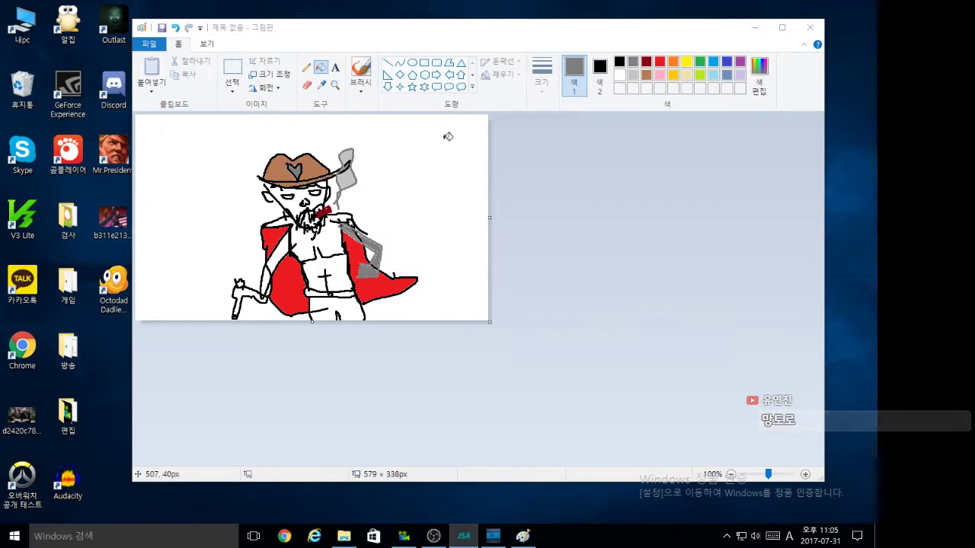
{"action": "left_click", "coordinate": [618, 64]}
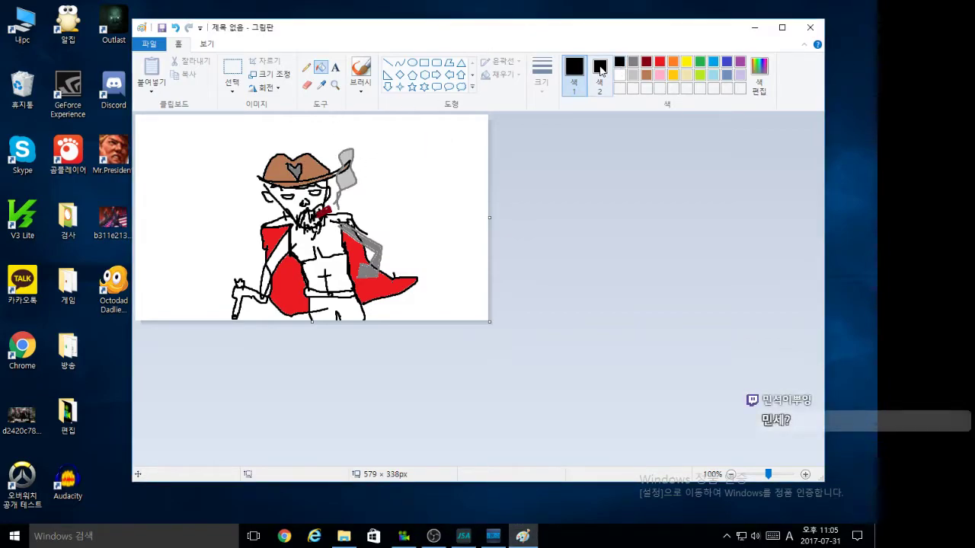
{"action": "left_click", "coordinate": [361, 68]}
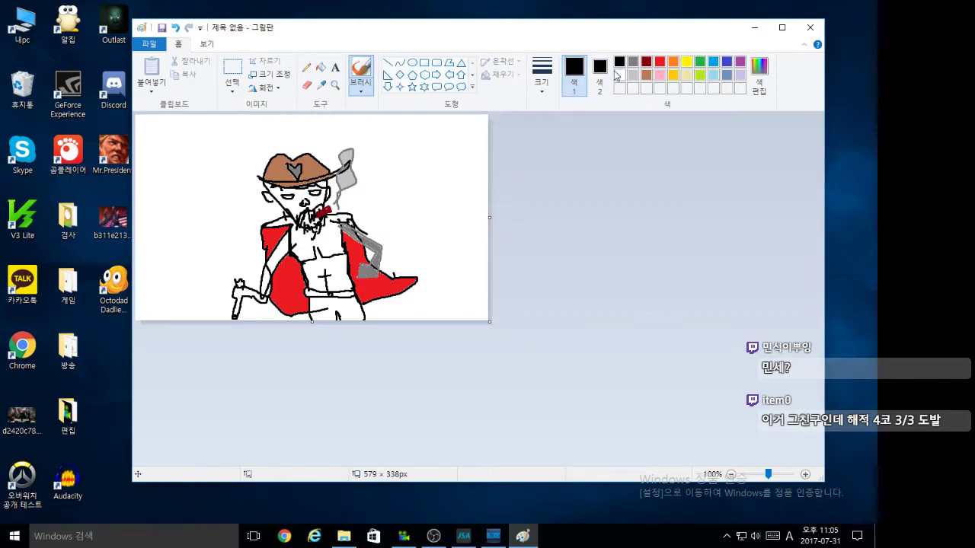
{"action": "left_click", "coordinate": [321, 67]}
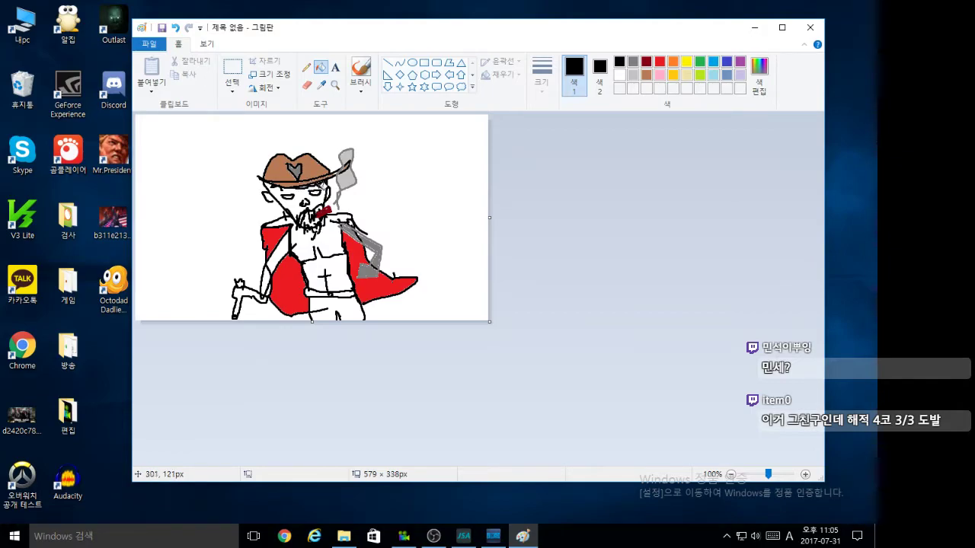
{"action": "left_click", "coordinate": [323, 183]}
{"action": "left_click", "coordinate": [633, 76]}
{"action": "left_click", "coordinate": [319, 251]}
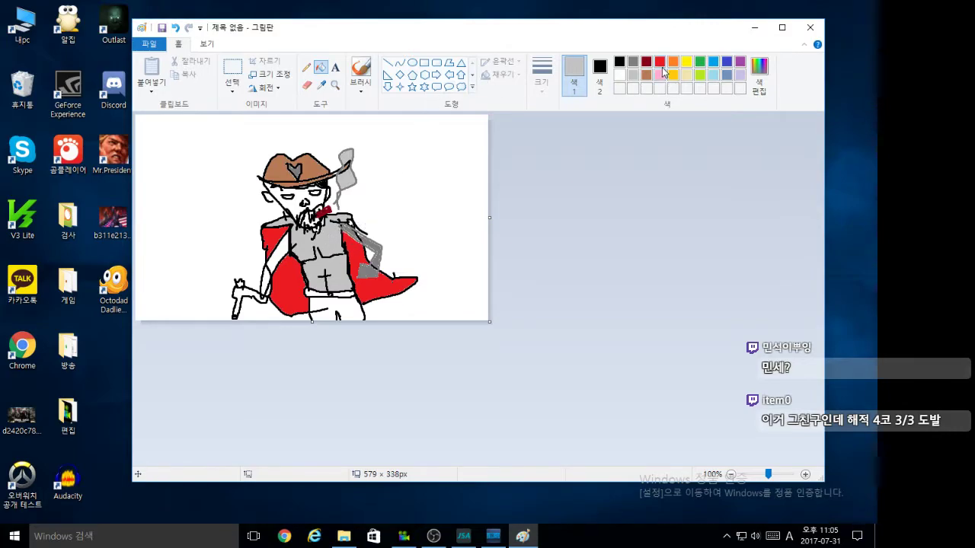
Step: Mix a custom tan color with red 184, green 138 and blue 88
{"action": "left_click", "coordinate": [646, 75]}
{"action": "left_click", "coordinate": [759, 69]}
{"action": "left_click", "coordinate": [488, 244]}
{"action": "left_click", "coordinate": [492, 244]}
{"action": "left_click", "coordinate": [496, 241]}
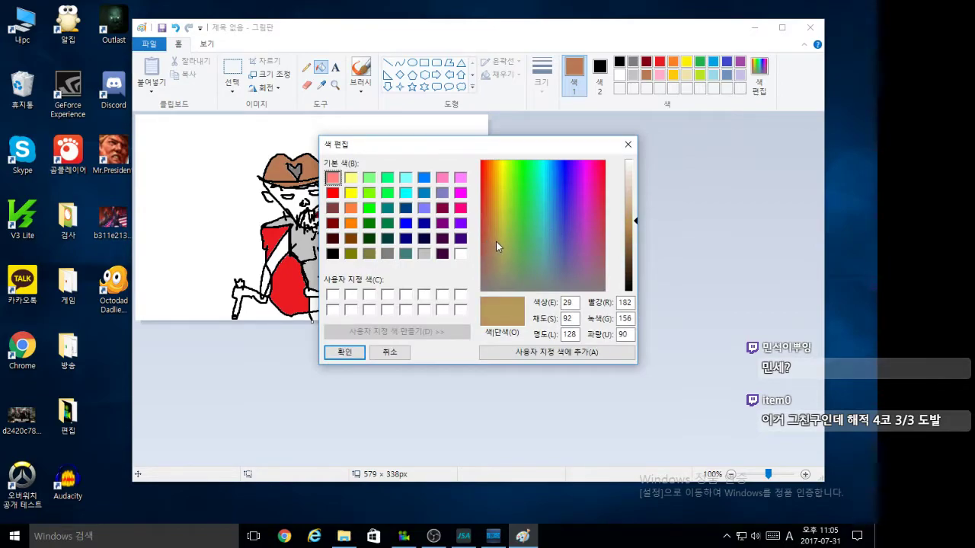
{"action": "left_click", "coordinate": [491, 236]}
{"action": "left_click", "coordinate": [491, 241]}
{"action": "left_click", "coordinate": [492, 240]}
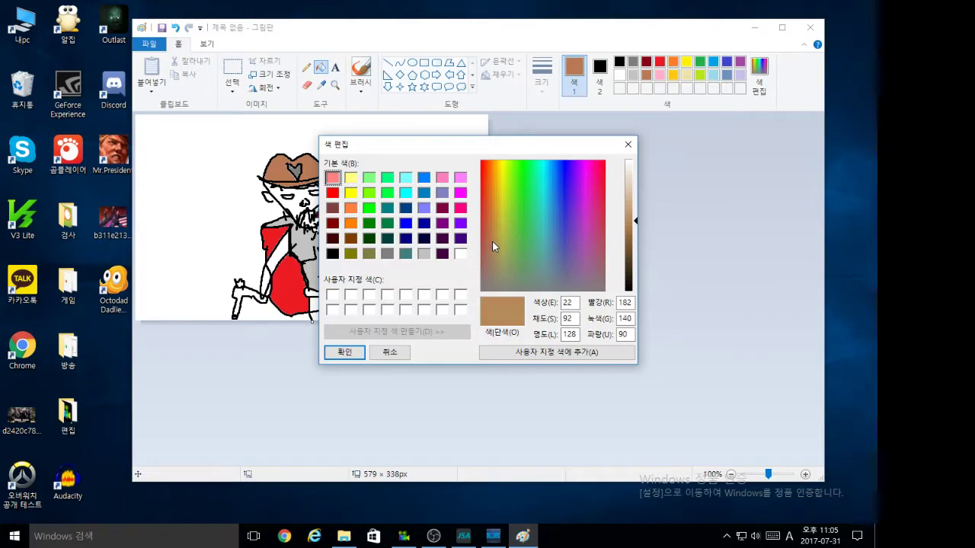
{"action": "left_click", "coordinate": [492, 239]}
{"action": "left_click", "coordinate": [345, 352]}
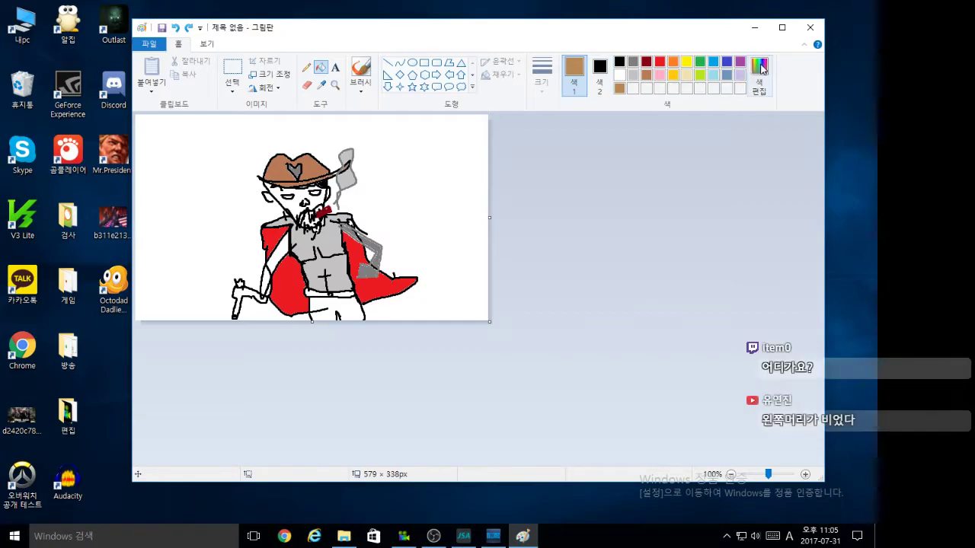
Step: Lighten the custom tan to red 197, green 159, blue 118 and fill the bare arm and the face with it
{"action": "left_click", "coordinate": [759, 68]}
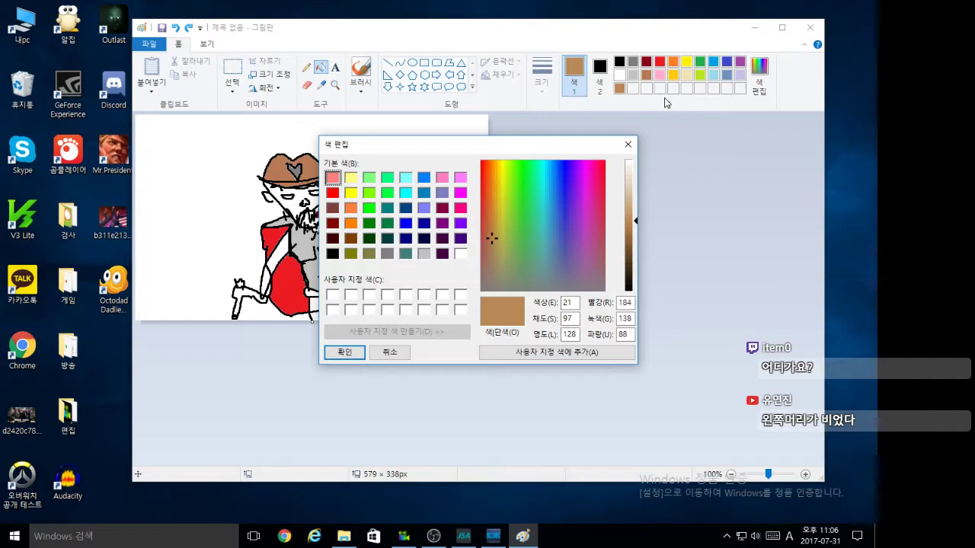
{"action": "left_click_drag", "start_coordinate": [633, 220], "coordinate": [633, 213]}
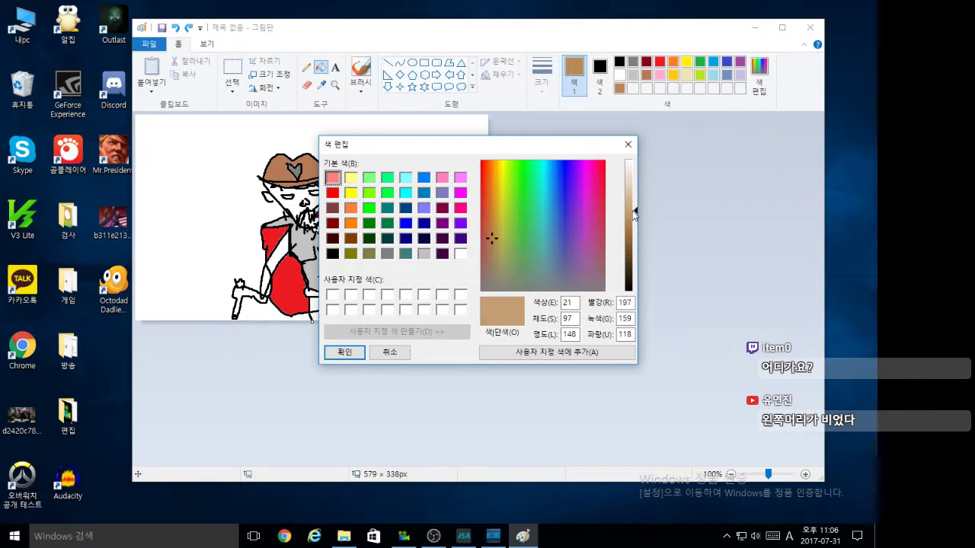
{"action": "left_click", "coordinate": [344, 352]}
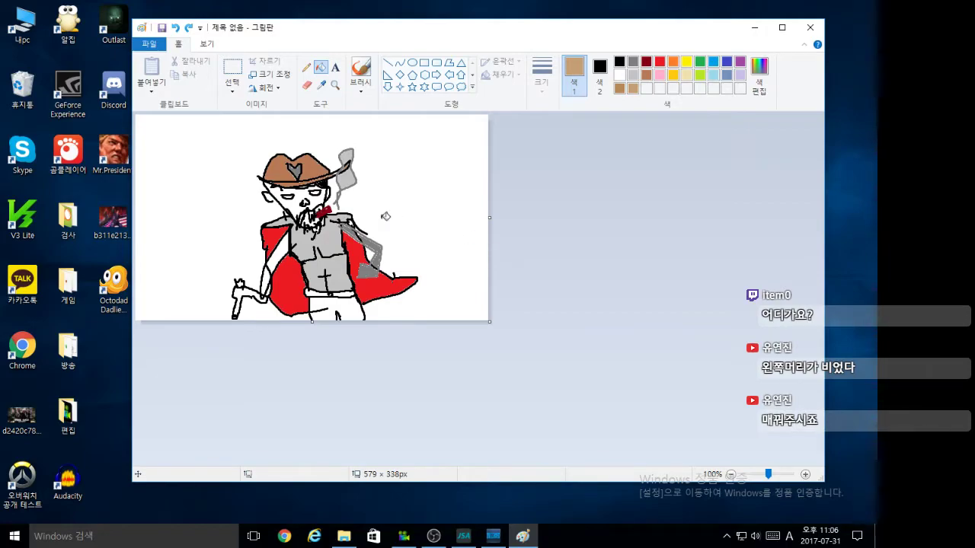
{"action": "left_click", "coordinate": [283, 245]}
{"action": "left_click", "coordinate": [263, 282]}
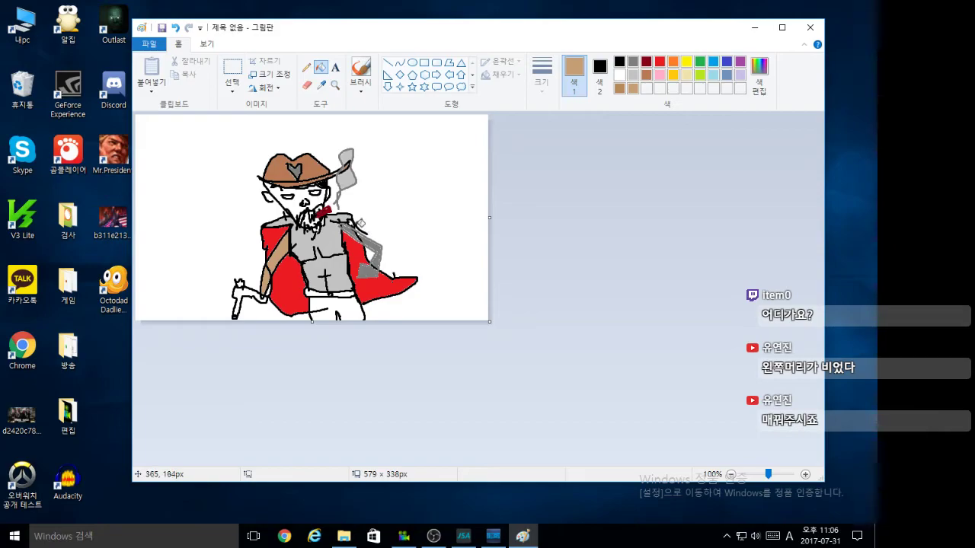
{"action": "left_click", "coordinate": [285, 204]}
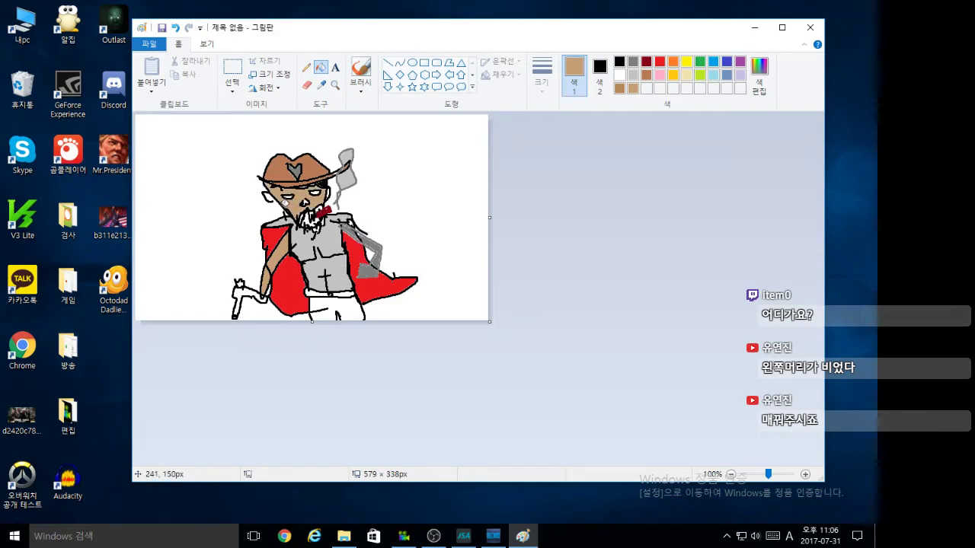
Step: Close the ear's outline in black and fill the ear and the area around the mouth with the lighter tan
{"action": "left_click", "coordinate": [599, 75]}
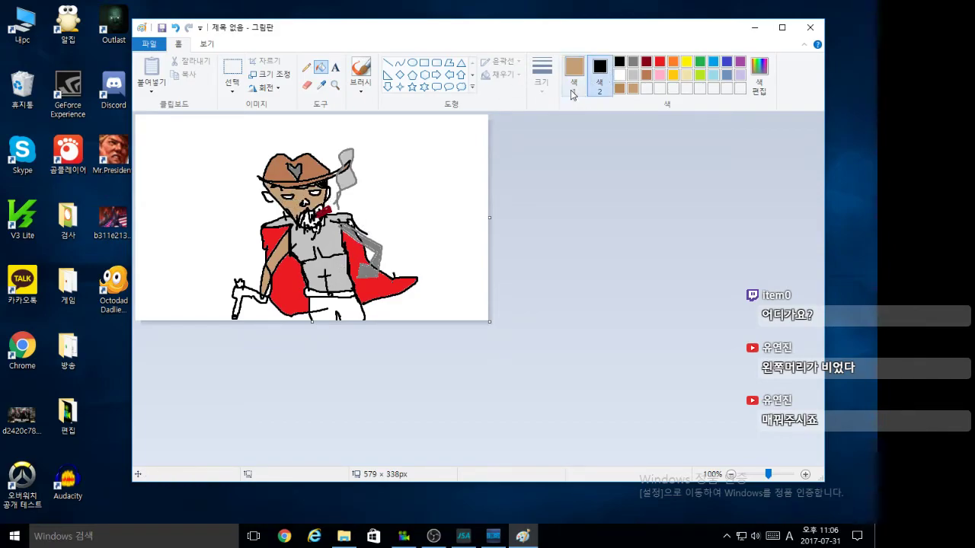
{"action": "left_click", "coordinate": [369, 68]}
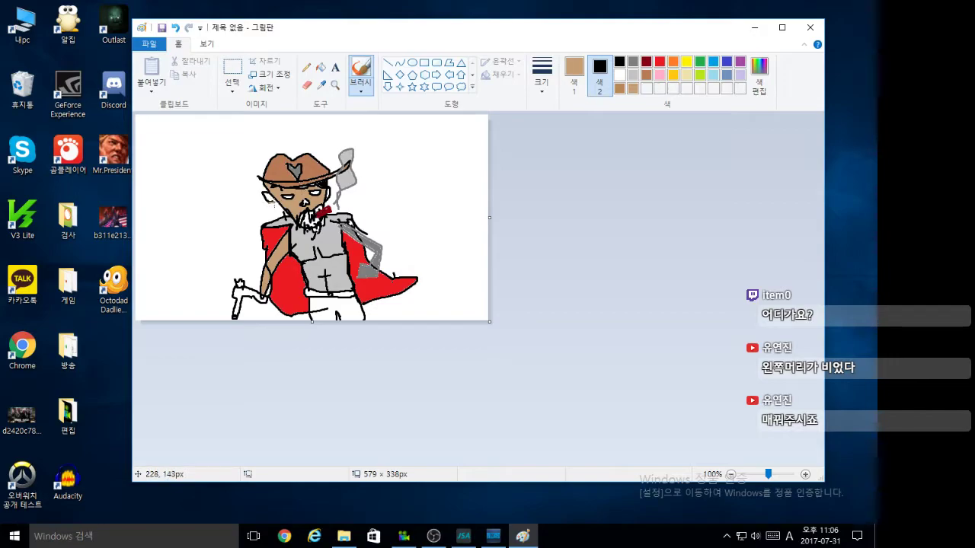
{"action": "left_click", "coordinate": [574, 75]}
{"action": "left_click", "coordinate": [619, 61]}
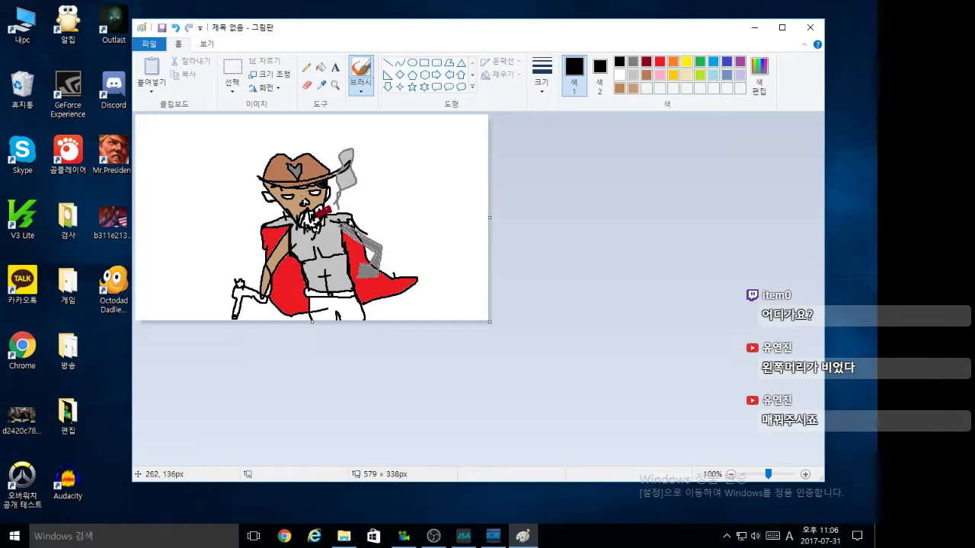
{"action": "left_click", "coordinate": [632, 88]}
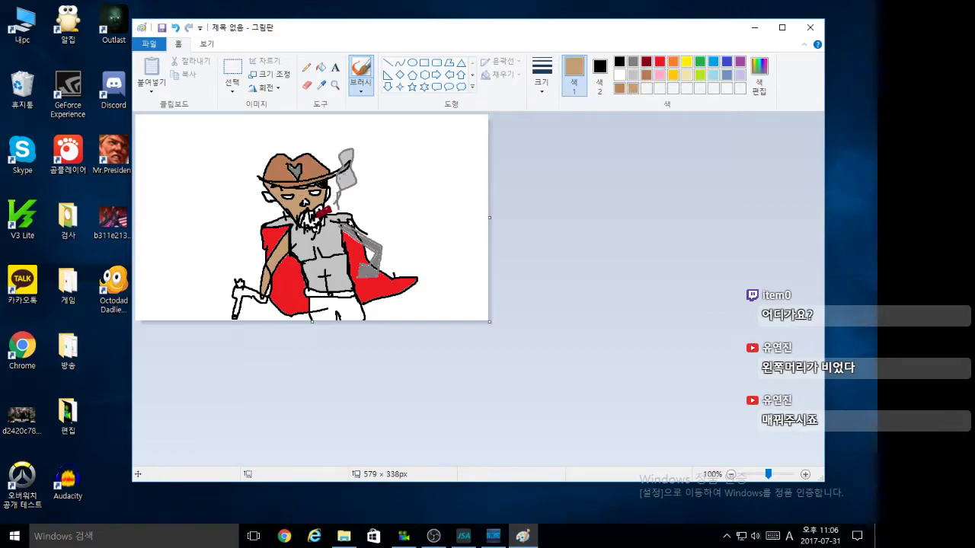
{"action": "left_click", "coordinate": [320, 67]}
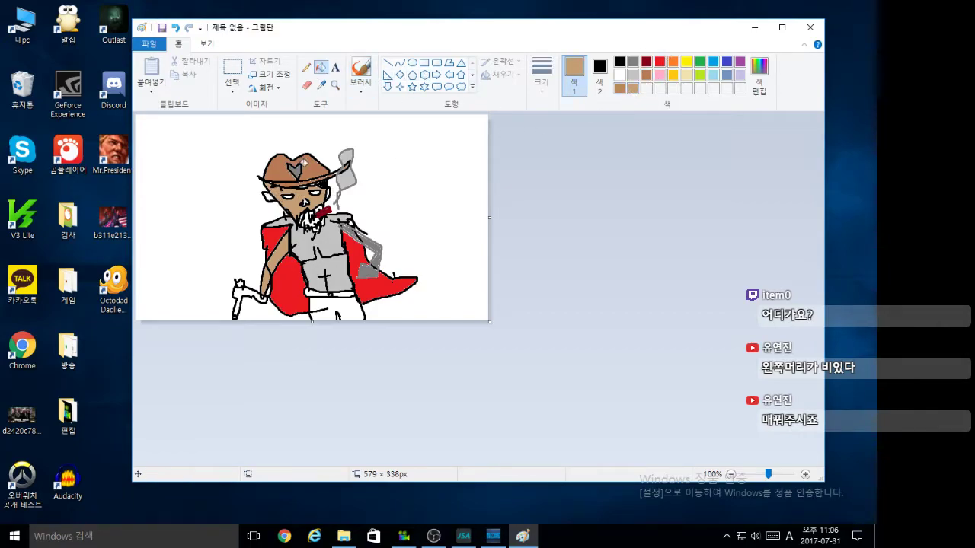
{"action": "left_click", "coordinate": [273, 194]}
{"action": "left_click", "coordinate": [339, 185]}
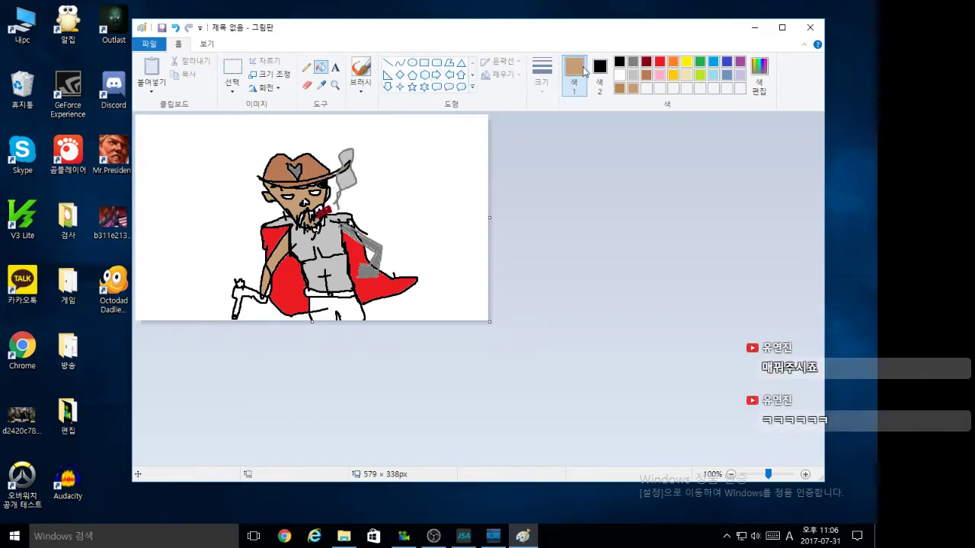
Step: Fill the beard with black and the gun with dark grey, and switch the color back to black
{"action": "left_click", "coordinate": [619, 62]}
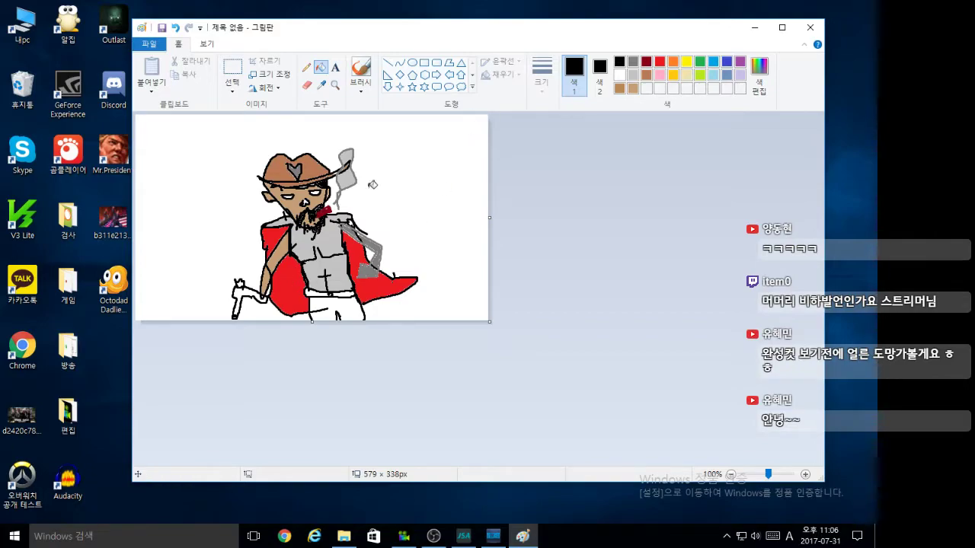
{"action": "left_click", "coordinate": [633, 61]}
{"action": "left_click_drag", "start_coordinate": [240, 288], "coordinate": [266, 305]}
{"action": "left_click", "coordinate": [619, 61]}
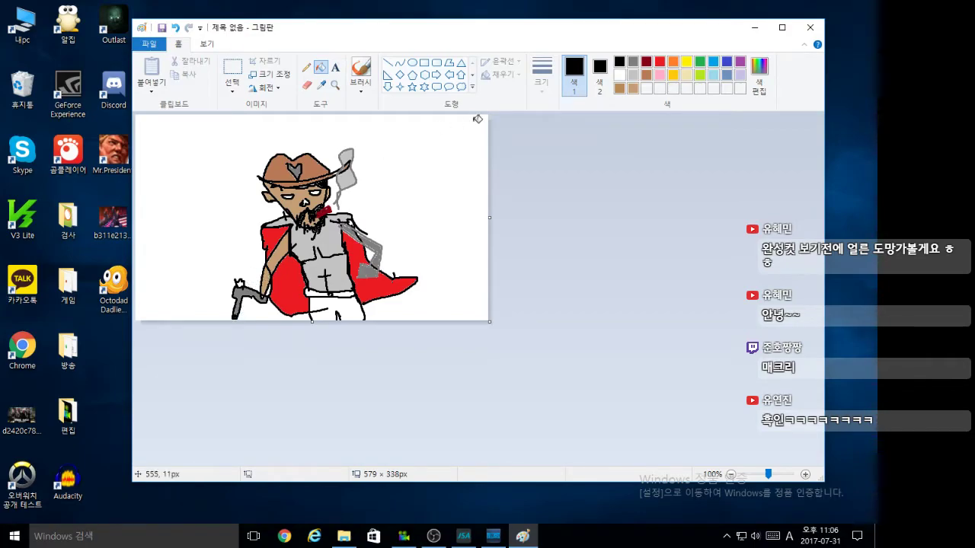
Step: Try dark red, brown and pink as fill colors for the trousers
{"action": "left_click", "coordinate": [636, 76]}
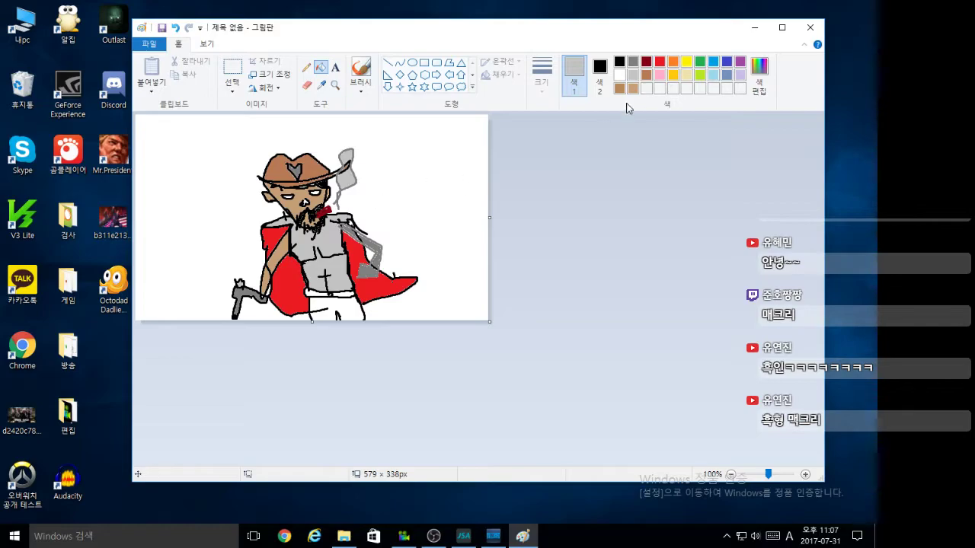
{"action": "left_click", "coordinate": [646, 61]}
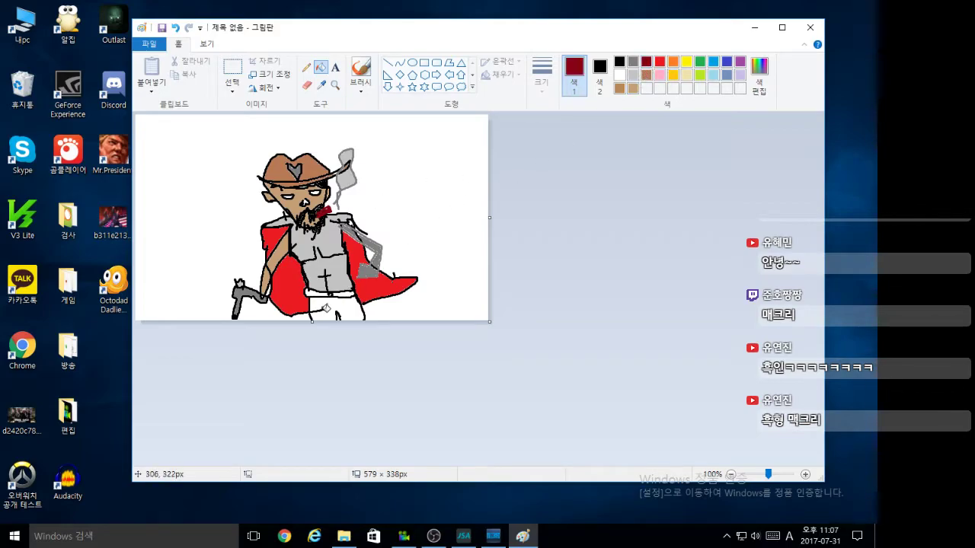
{"action": "left_click", "coordinate": [332, 308]}
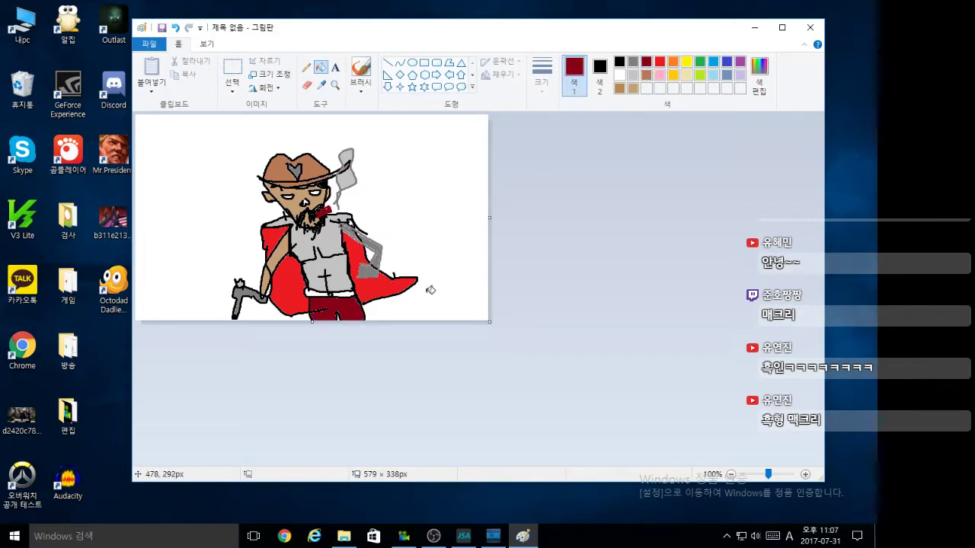
{"action": "key", "text": "ctrl+z"}
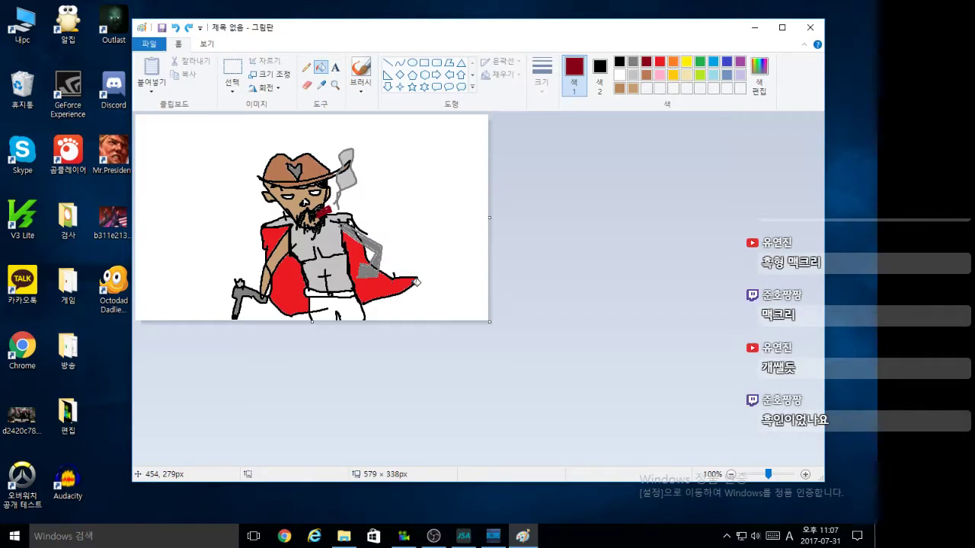
{"action": "left_click", "coordinate": [646, 74]}
{"action": "left_click", "coordinate": [328, 304]}
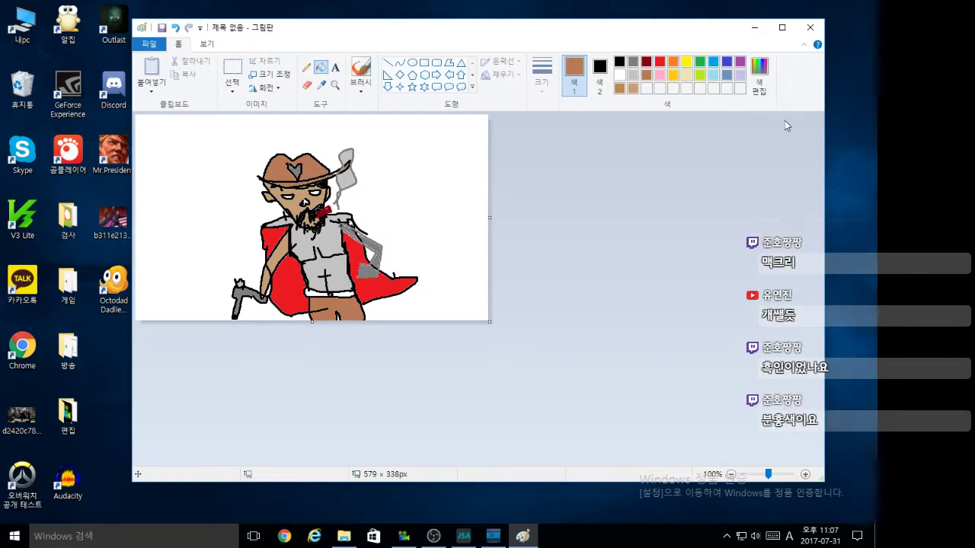
{"action": "left_click", "coordinate": [660, 75]}
{"action": "left_click", "coordinate": [355, 311]}
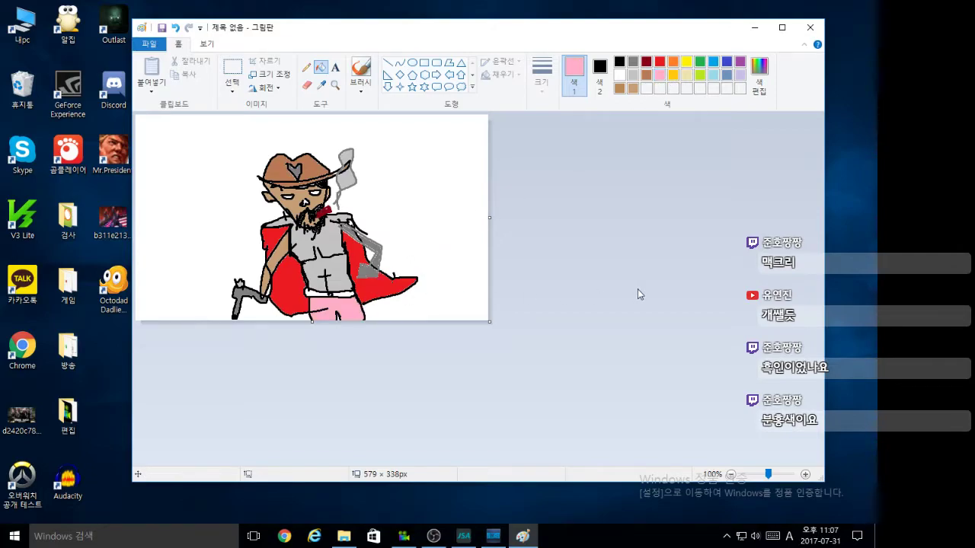
Step: Fill the trousers with brown
{"action": "left_click", "coordinate": [633, 75]}
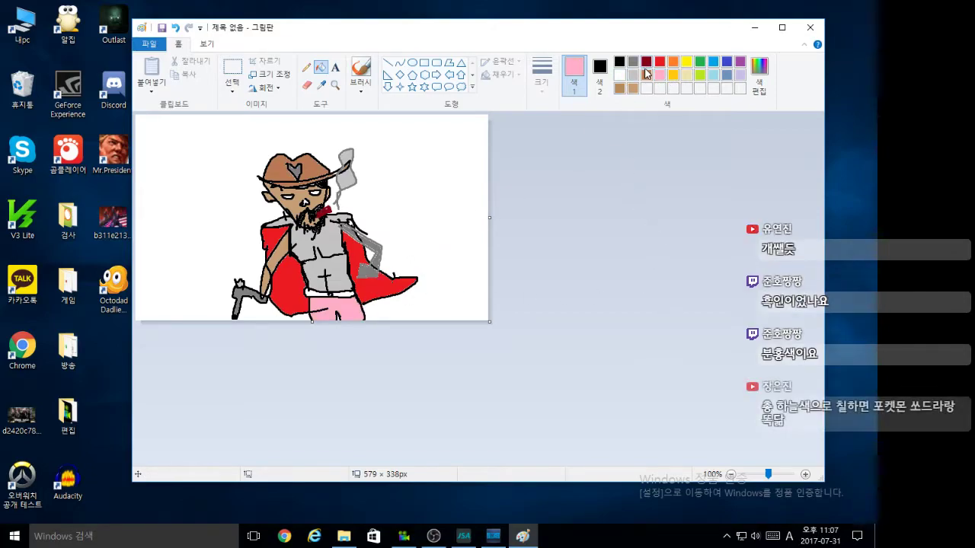
{"action": "left_click", "coordinate": [646, 74]}
{"action": "left_click", "coordinate": [339, 294]}
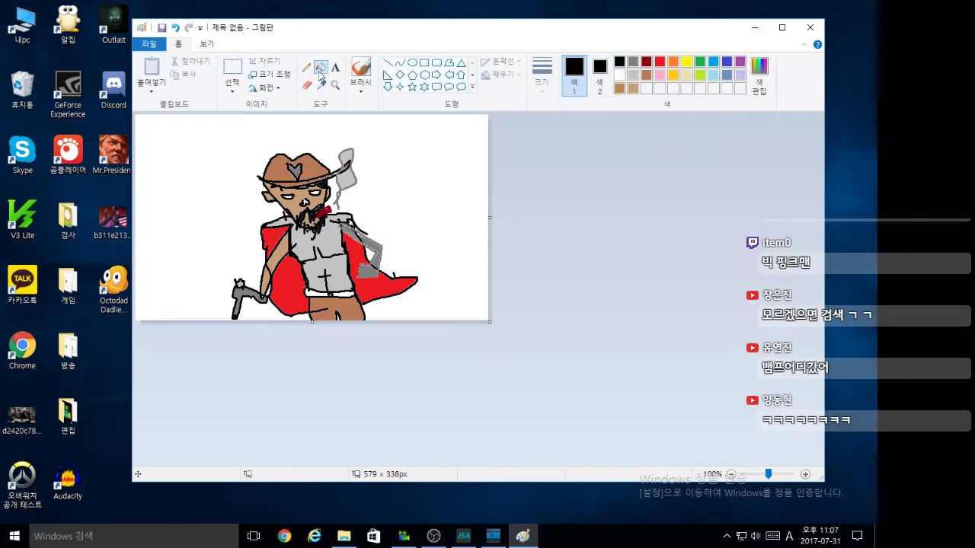
Step: Try to letter the belt by hand in black with the brush
{"action": "left_click", "coordinate": [361, 90]}
{"action": "left_click", "coordinate": [362, 108]}
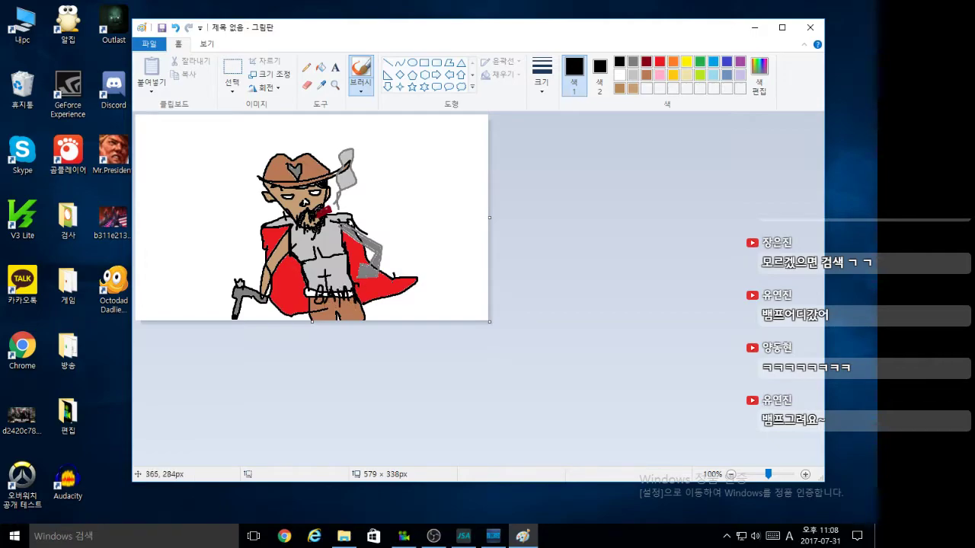
{"action": "left_click_drag", "start_coordinate": [353, 292], "coordinate": [317, 290]}
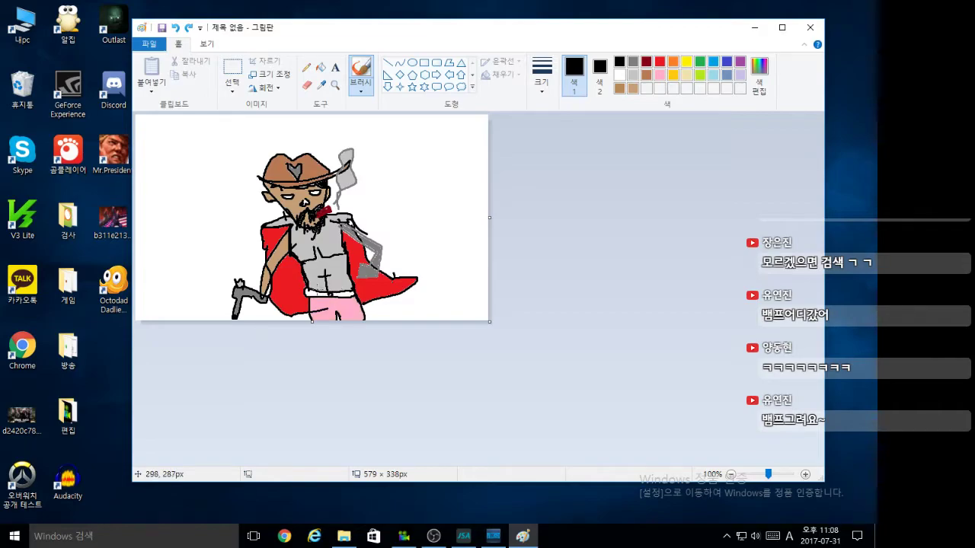
{"action": "left_click", "coordinate": [175, 27]}
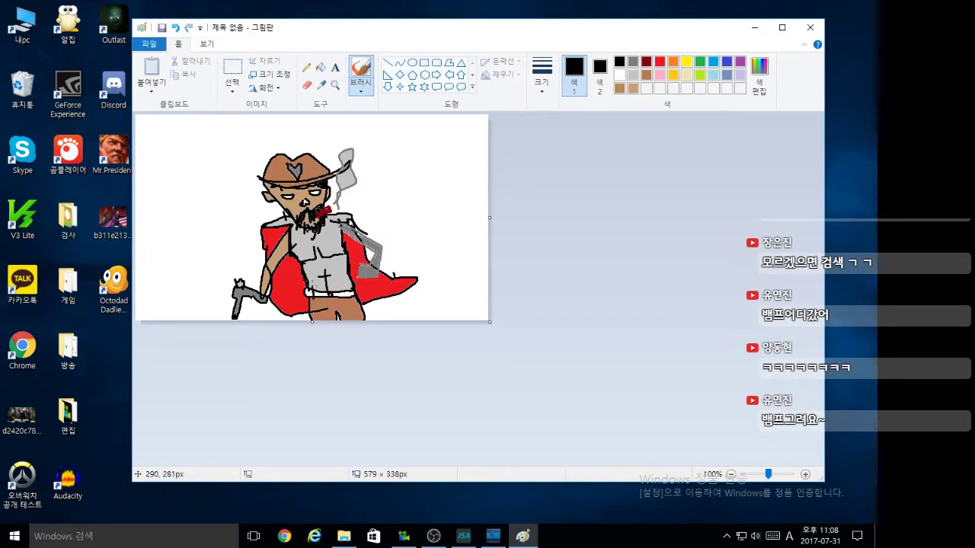
{"action": "left_click_drag", "start_coordinate": [319, 291], "coordinate": [328, 286]}
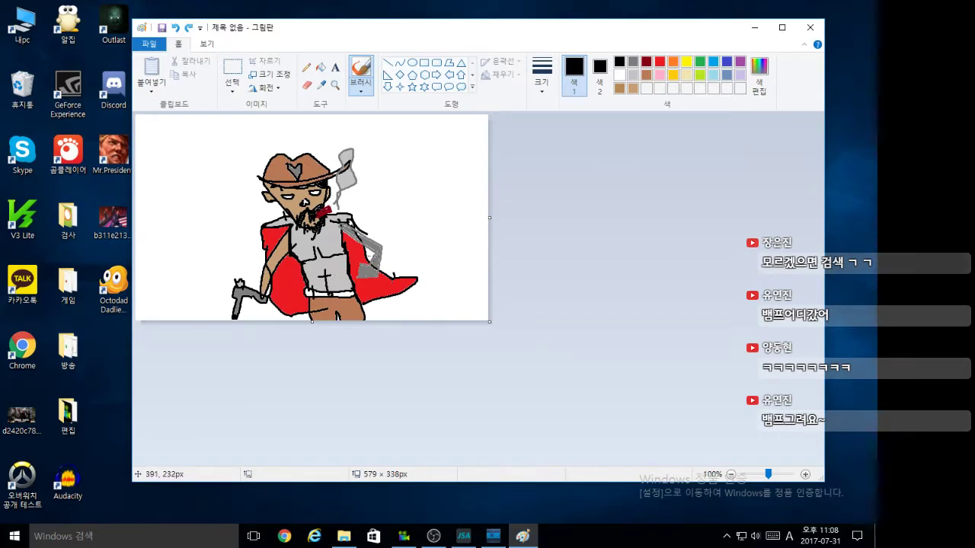
Step: Add the black text "BAMP" across the white belt
{"action": "left_click", "coordinate": [335, 67]}
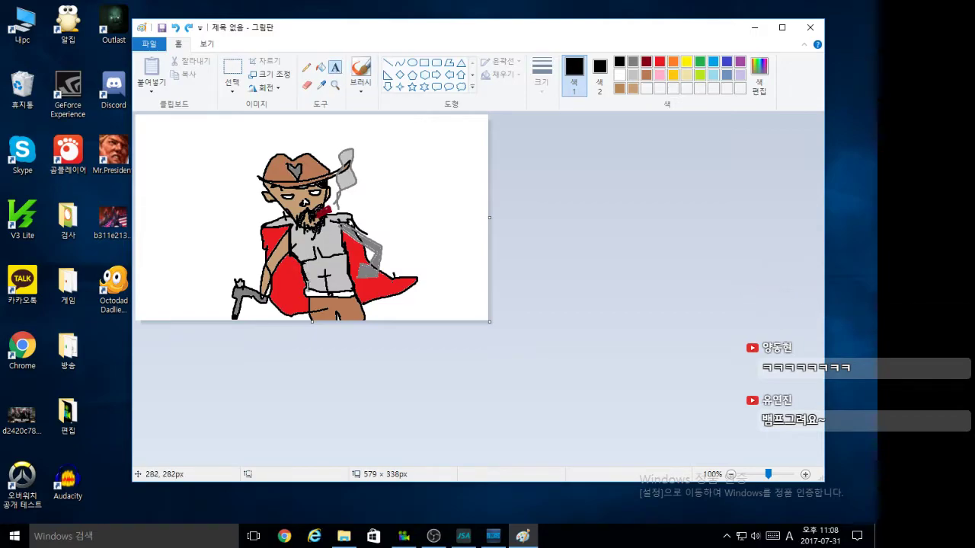
{"action": "left_click", "coordinate": [307, 282]}
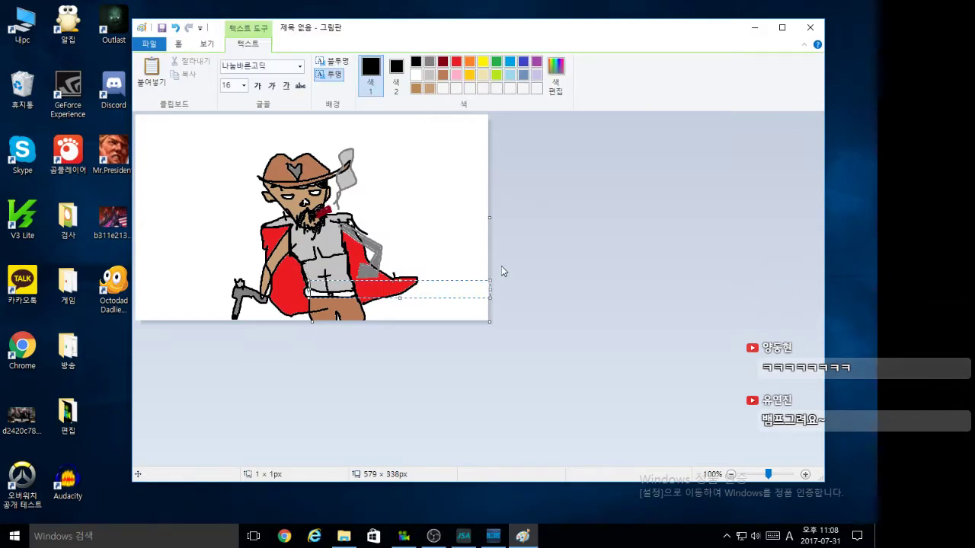
{"action": "type", "text": "BAMP"}
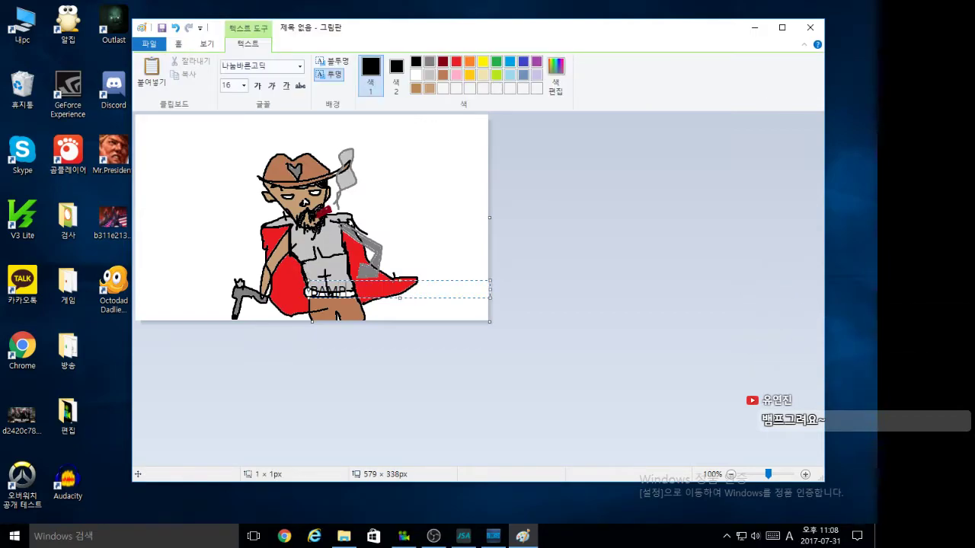
Step: Set the belt text to the Stencil Std font at size 18 and commit it to the drawing
{"action": "left_click_drag", "start_coordinate": [347, 292], "coordinate": [312, 297]}
{"action": "left_click", "coordinate": [296, 69]}
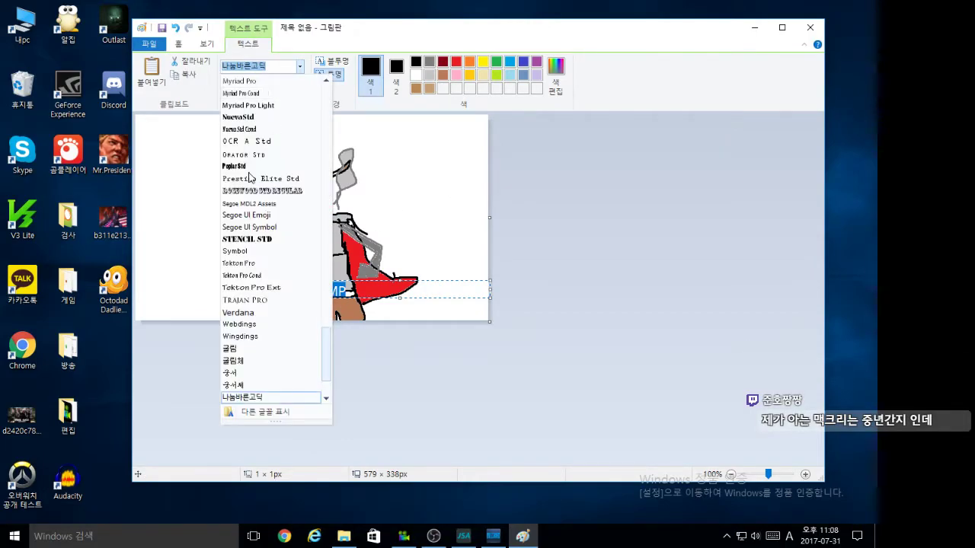
{"action": "left_click", "coordinate": [247, 238]}
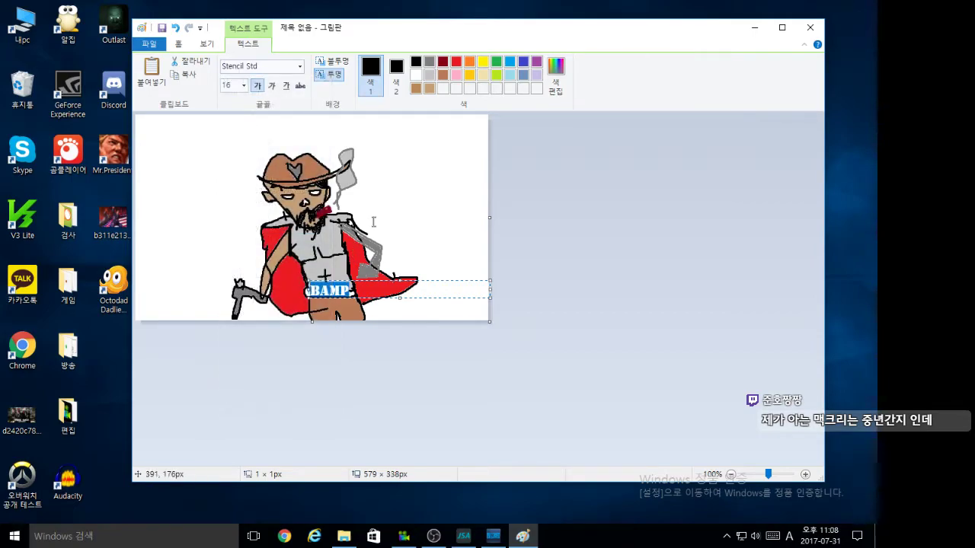
{"action": "left_click", "coordinate": [244, 86]}
{"action": "left_click", "coordinate": [237, 180]}
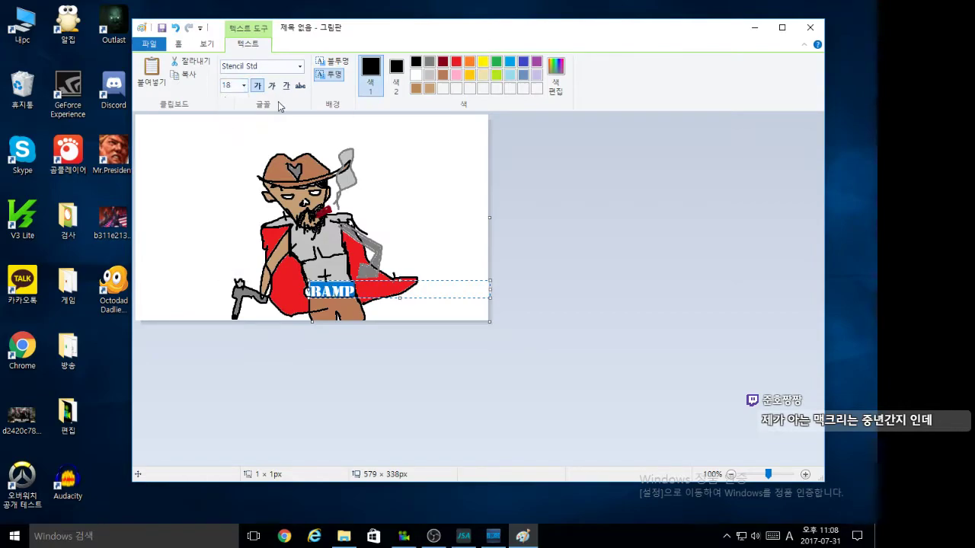
{"action": "left_click", "coordinate": [438, 235]}
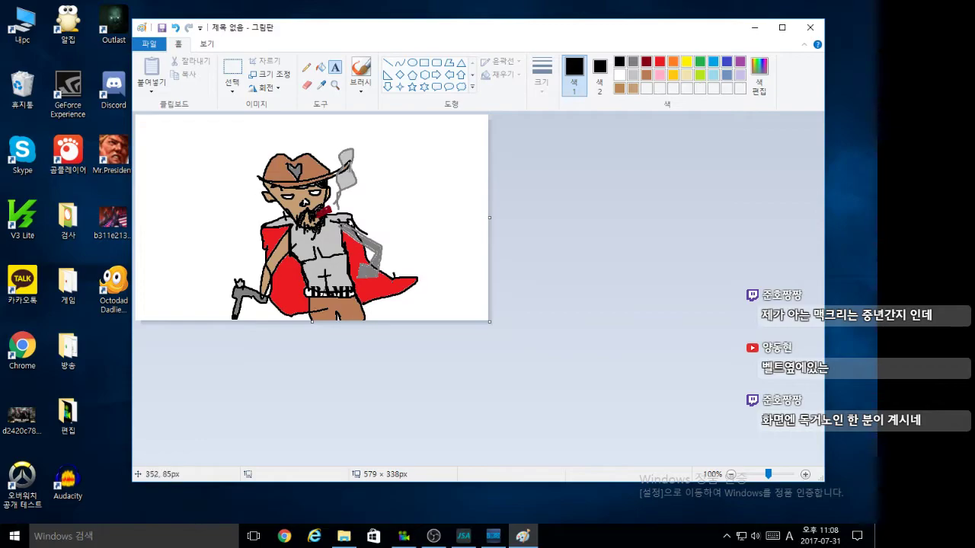
{"action": "left_click", "coordinate": [659, 61]}
{"action": "left_click", "coordinate": [632, 75]}
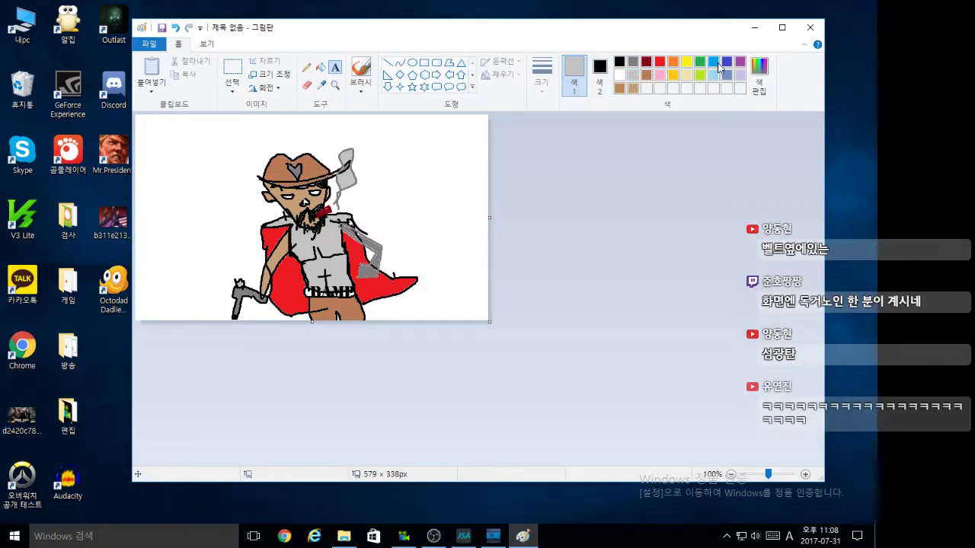
{"action": "left_click", "coordinate": [728, 63]}
{"action": "left_click", "coordinate": [618, 62]}
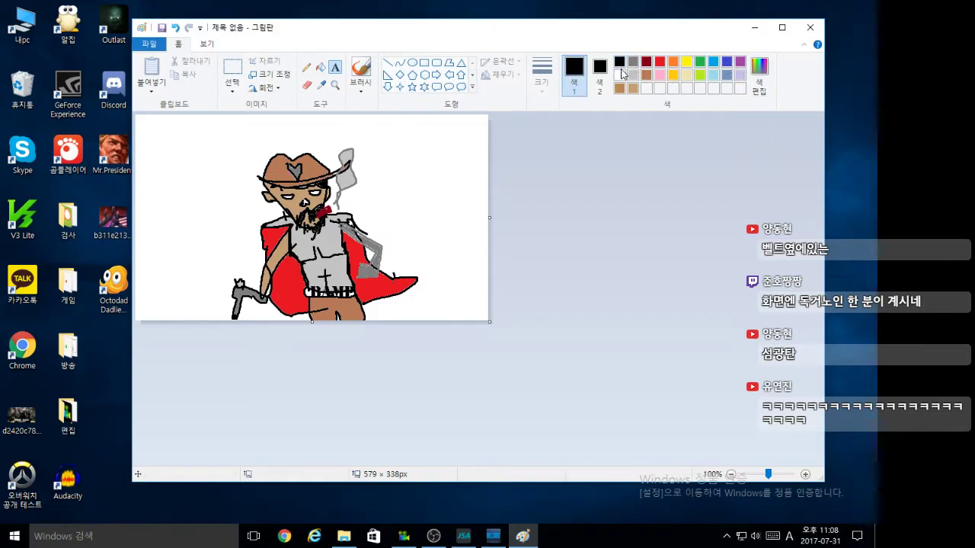
Step: Draw a yellow zigzag flash with the brush on the white background just beyond the cape's pointed tip
{"action": "left_click", "coordinate": [367, 70]}
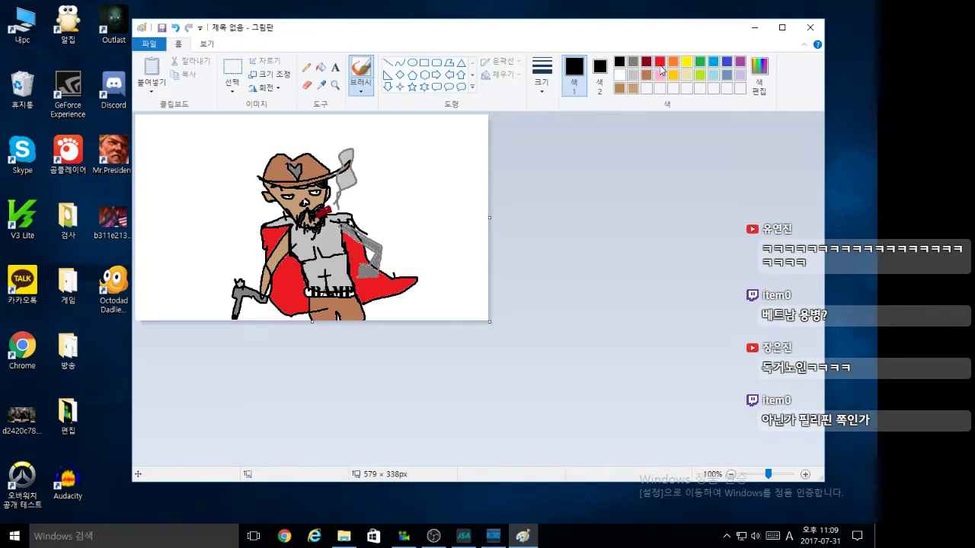
{"action": "left_click", "coordinate": [686, 63]}
{"action": "mouse_move", "coordinate": [441, 277]}
{"action": "left_mouse_down"}
{"action": "mouse_move", "coordinate": [428, 256]}
{"action": "mouse_move", "coordinate": [459, 251]}
{"action": "mouse_move", "coordinate": [485, 275]}
{"action": "left_mouse_up"}
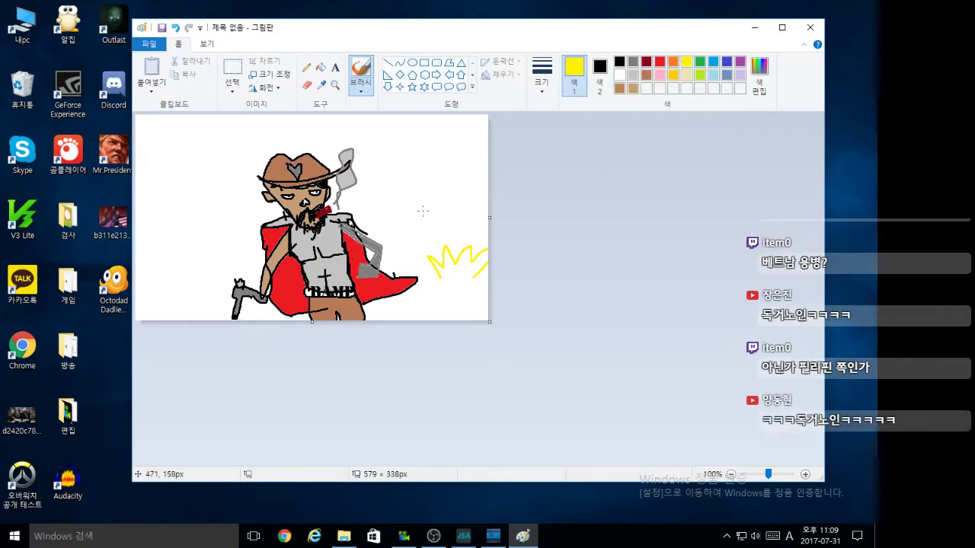
Step: Undo the stray yellow stroke above the flash and switch the drawing color to black
{"action": "left_click", "coordinate": [600, 76]}
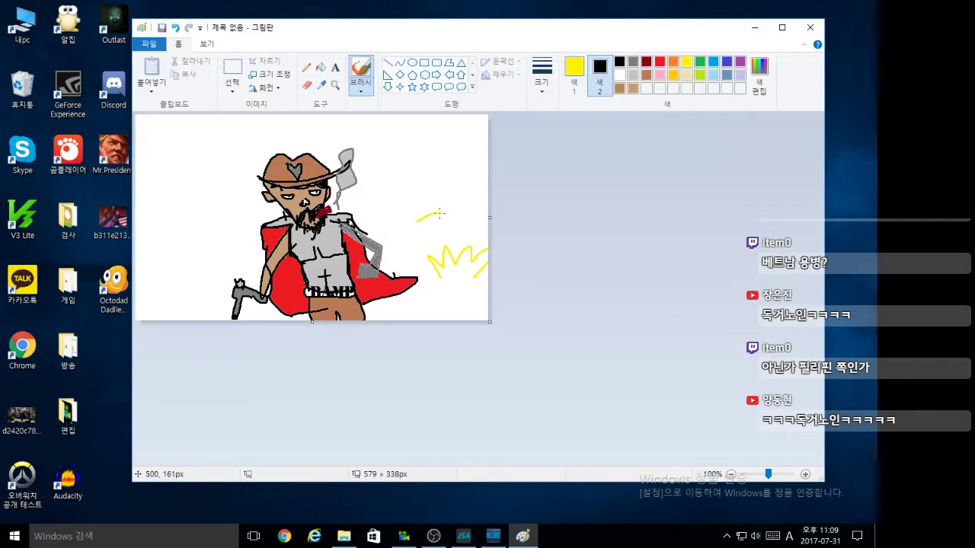
{"action": "key", "text": "ctrl+z"}
{"action": "left_click", "coordinate": [575, 72]}
{"action": "left_click", "coordinate": [619, 62]}
Step: Try to hand-letter a black sound effect above the yellow flash, and undo its strokes
{"action": "left_click_drag", "start_coordinate": [419, 224], "coordinate": [426, 228]}
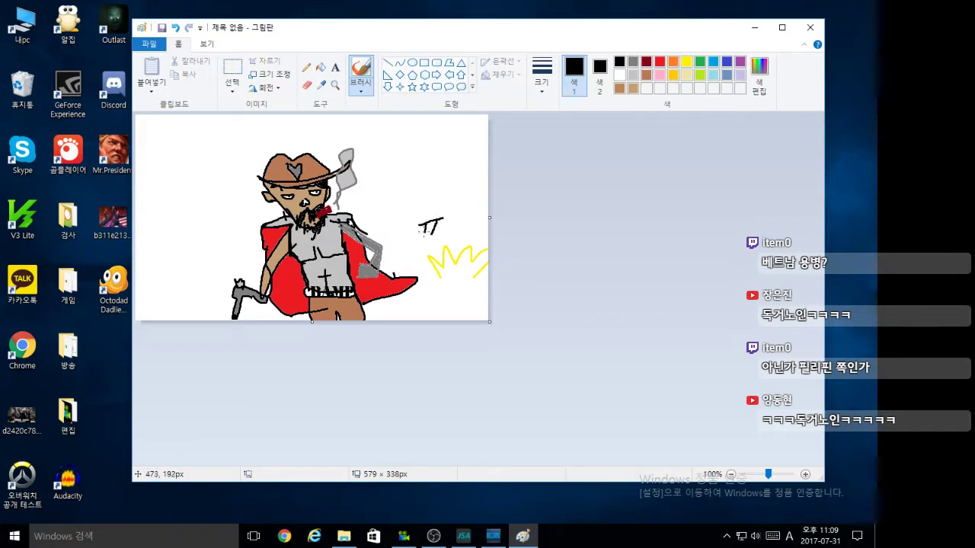
{"action": "key", "text": "ctrl+z"}
{"action": "key", "text": "ctrl+z"}
{"action": "key", "text": "ctrl+z"}
{"action": "key", "text": "ctrl+z"}
Step: Hand-letter the sound effect "팟!" in black above the yellow flash
{"action": "mouse_move", "coordinate": [416, 211]}
{"action": "left_mouse_down"}
{"action": "mouse_move", "coordinate": [416, 226]}
{"action": "mouse_move", "coordinate": [439, 227]}
{"action": "left_mouse_up"}
{"action": "left_click_drag", "start_coordinate": [438, 217], "coordinate": [416, 239]}
{"action": "left_click_drag", "start_coordinate": [460, 204], "coordinate": [452, 243]}
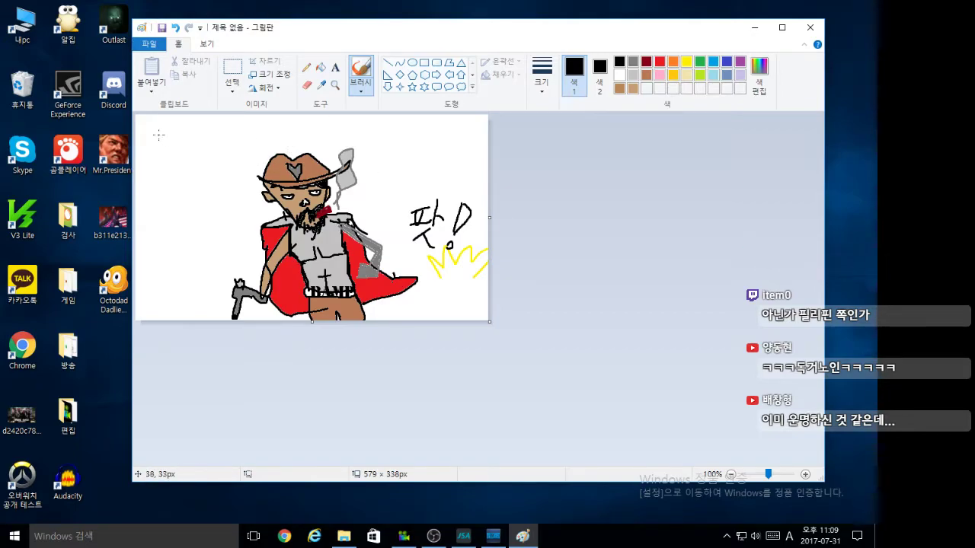
Step: Hand-letter the character name "맥크리" in large black letters in the empty area beside the top of the hat
{"action": "mouse_move", "coordinate": [156, 135]}
{"action": "left_mouse_down"}
{"action": "mouse_move", "coordinate": [189, 138]}
{"action": "mouse_move", "coordinate": [191, 124]}
{"action": "mouse_move", "coordinate": [184, 158]}
{"action": "left_mouse_up"}
{"action": "mouse_move", "coordinate": [161, 160]}
{"action": "left_mouse_down"}
{"action": "mouse_move", "coordinate": [183, 161]}
{"action": "mouse_move", "coordinate": [223, 139]}
{"action": "mouse_move", "coordinate": [220, 157]}
{"action": "left_mouse_up"}
{"action": "left_click_drag", "start_coordinate": [201, 150], "coordinate": [257, 159]}
{"action": "left_click_drag", "start_coordinate": [265, 122], "coordinate": [263, 177]}
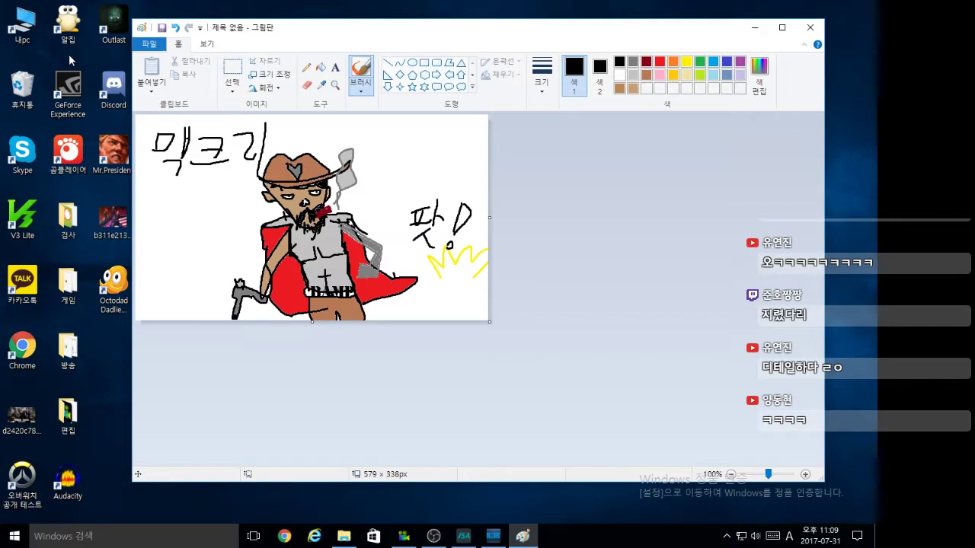
Step: Start saving the drawing under a new name, with JPEG as the format and "리얼 맥크리" as the file name
{"action": "left_click", "coordinate": [162, 44]}
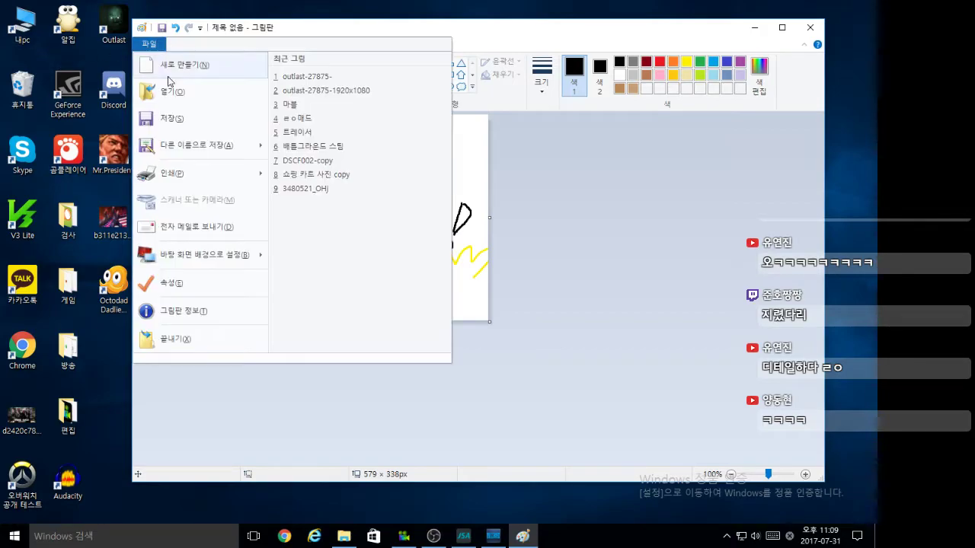
{"action": "left_click", "coordinate": [190, 145]}
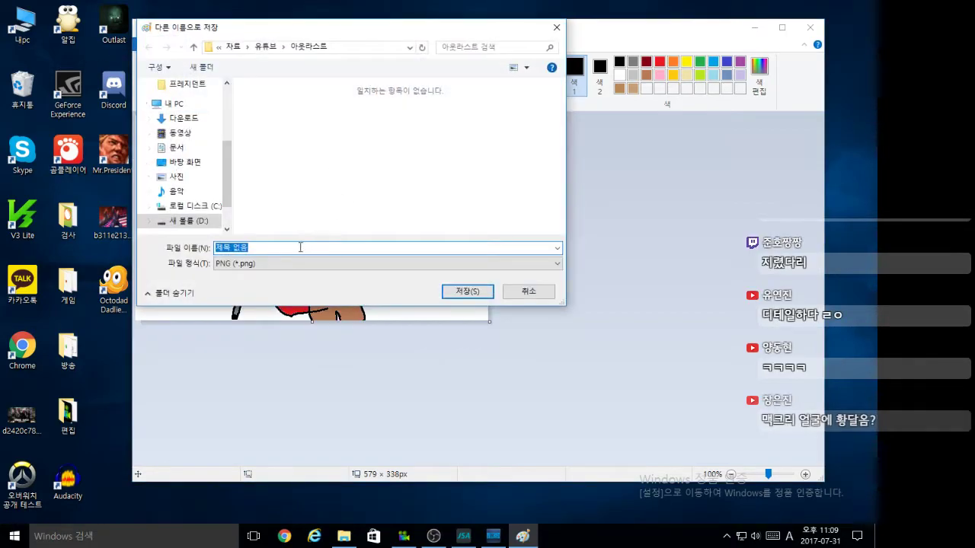
{"action": "left_click", "coordinate": [271, 263]}
{"action": "left_click", "coordinate": [256, 319]}
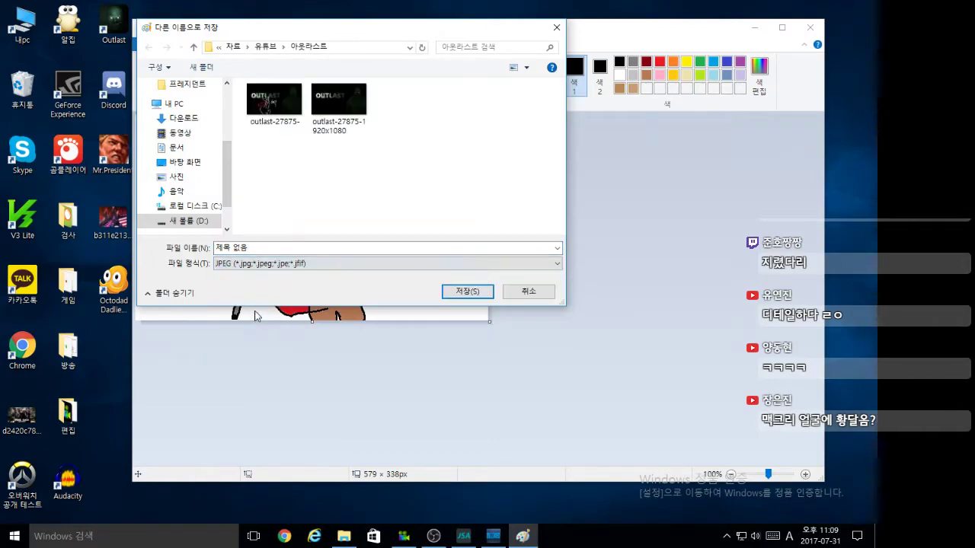
{"action": "type", "text": "a"}
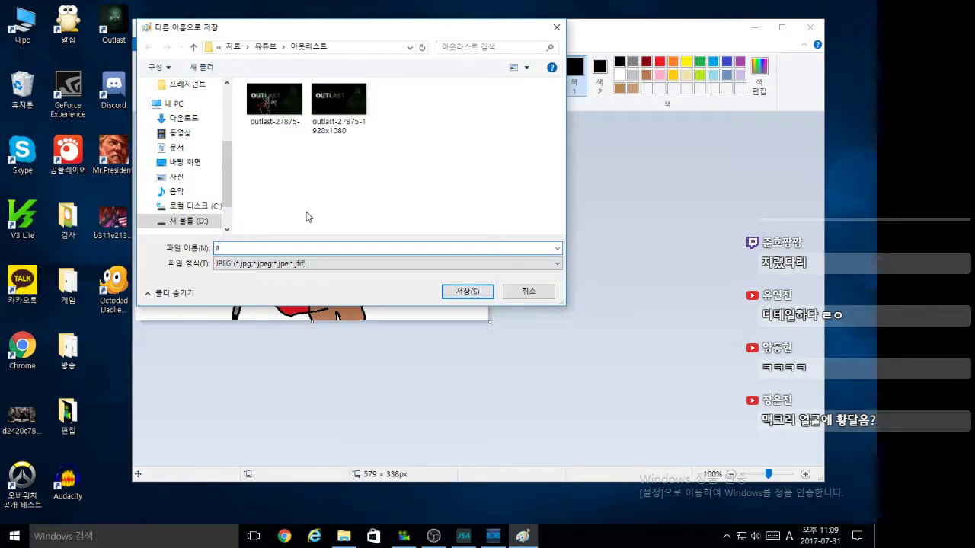
{"action": "key", "text": "Hangul"}
{"action": "type", "text": "리얼 맥크"}
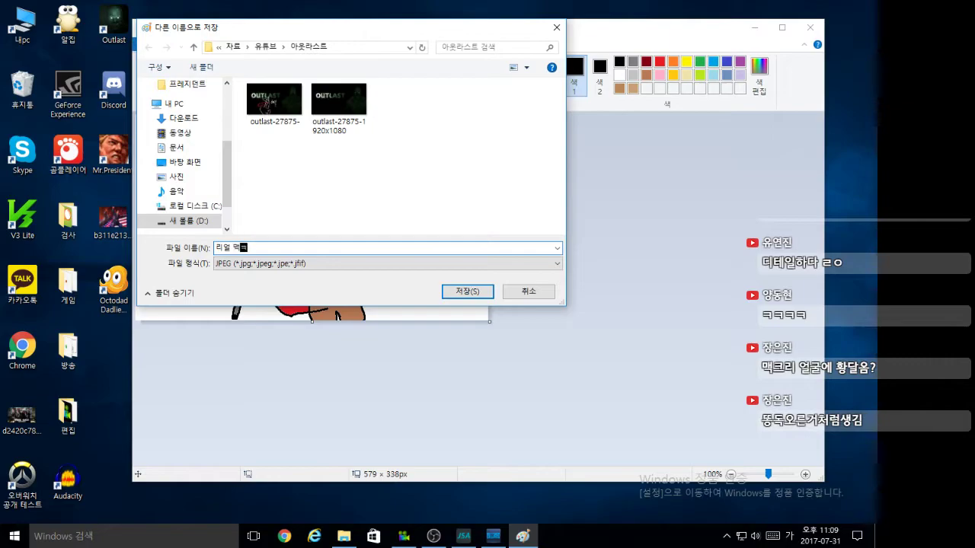
{"action": "type", "text": "리"}
Step: Save the file in the folder 자료 > 방송 > 방송자료 > 사진 on drive D
{"action": "left_click", "coordinate": [263, 46]}
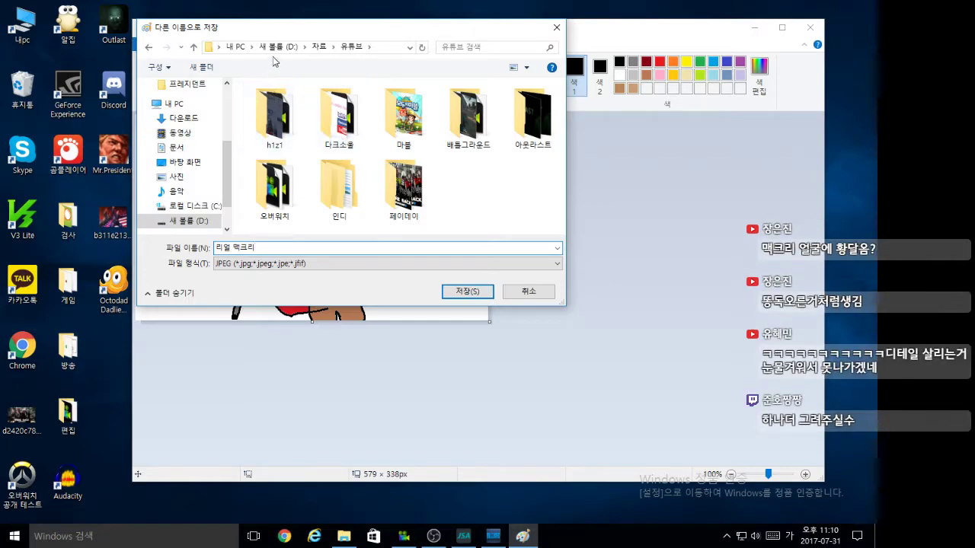
{"action": "left_click", "coordinate": [275, 46]}
{"action": "double_click", "coordinate": [265, 140]}
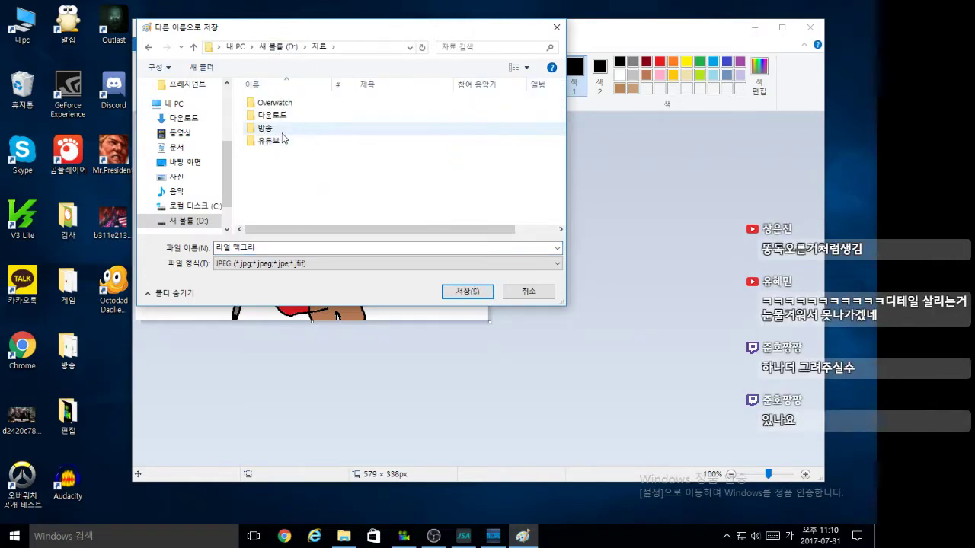
{"action": "double_click", "coordinate": [268, 128]}
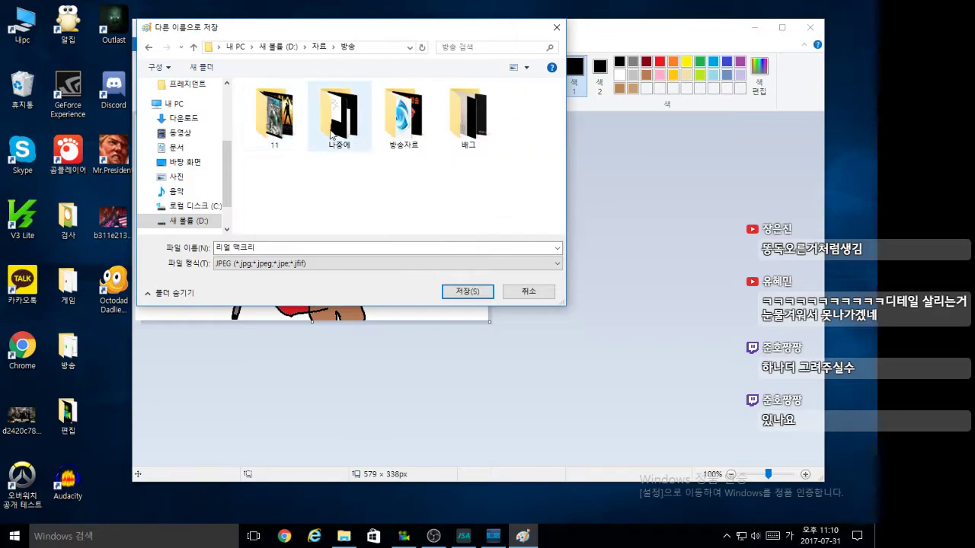
{"action": "double_click", "coordinate": [413, 124]}
{"action": "double_click", "coordinate": [393, 121]}
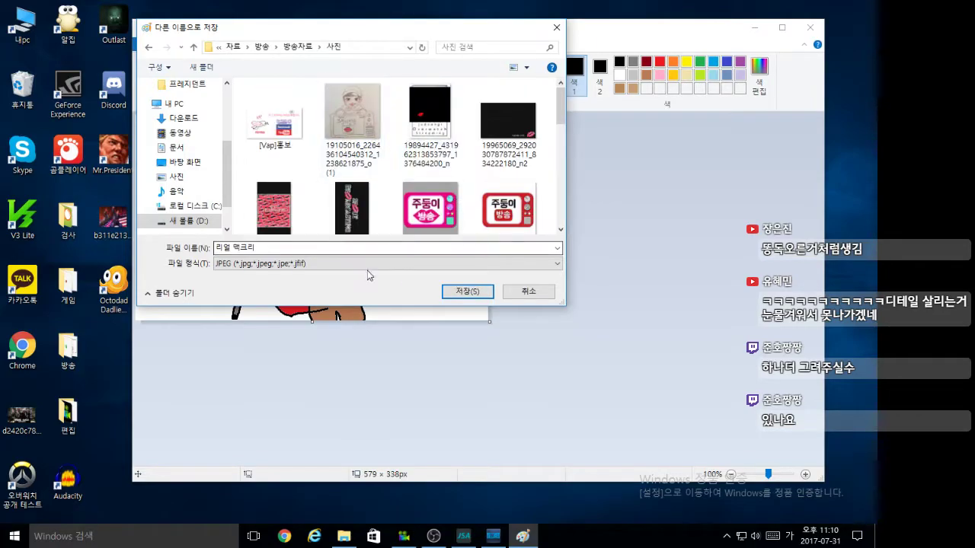
{"action": "left_click", "coordinate": [464, 291]}
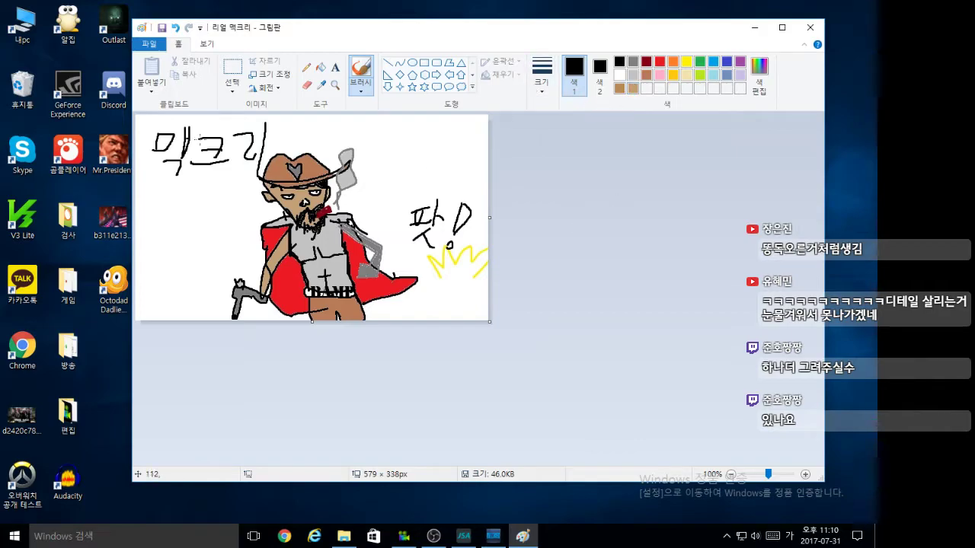
Step: Create a new blank picture
{"action": "left_click", "coordinate": [148, 43]}
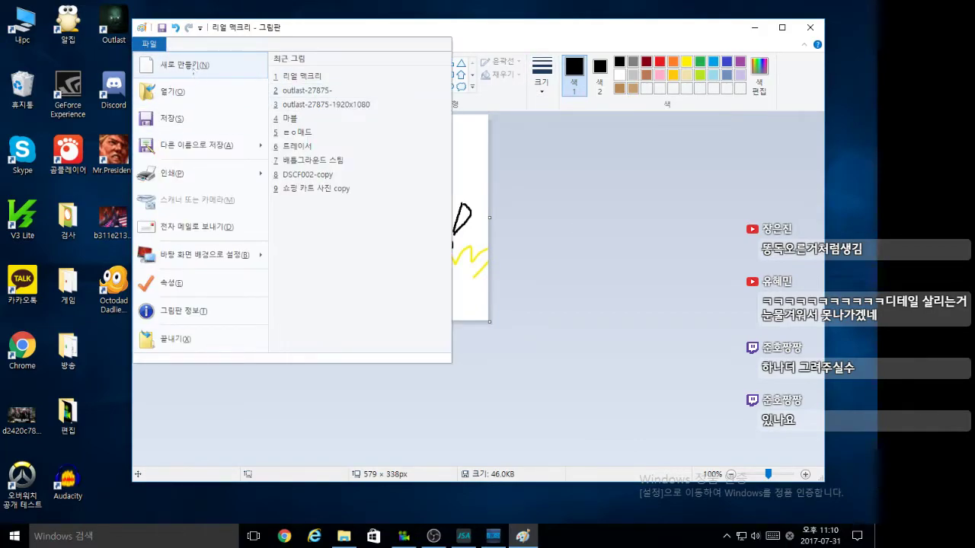
{"action": "left_click", "coordinate": [182, 66]}
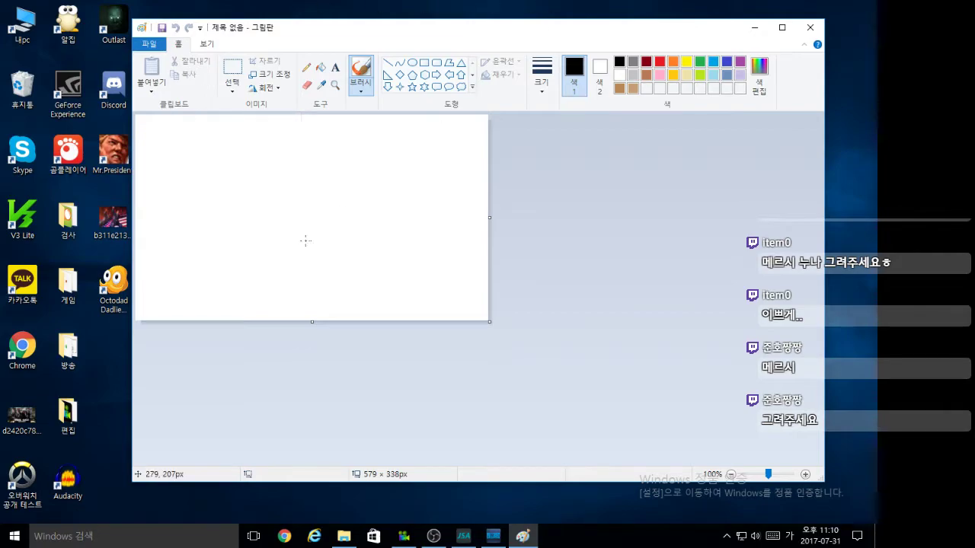
{"action": "left_click", "coordinate": [619, 75]}
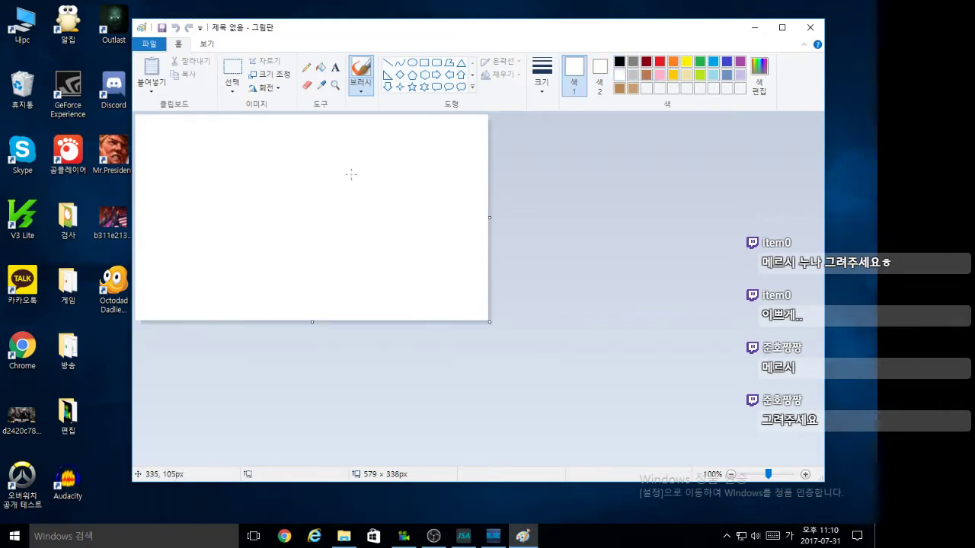
{"action": "left_click", "coordinate": [687, 63]}
{"action": "left_click", "coordinate": [674, 75]}
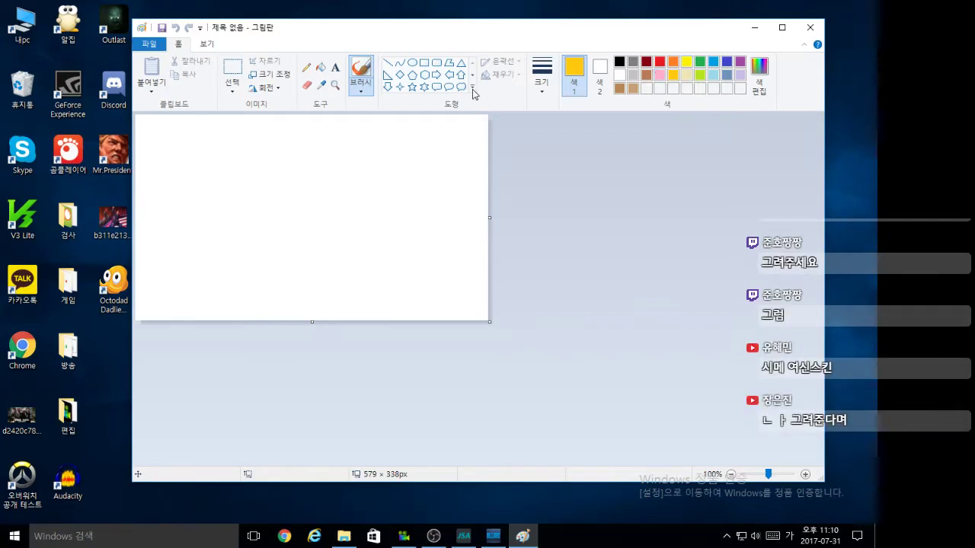
{"action": "left_click", "coordinate": [619, 62]}
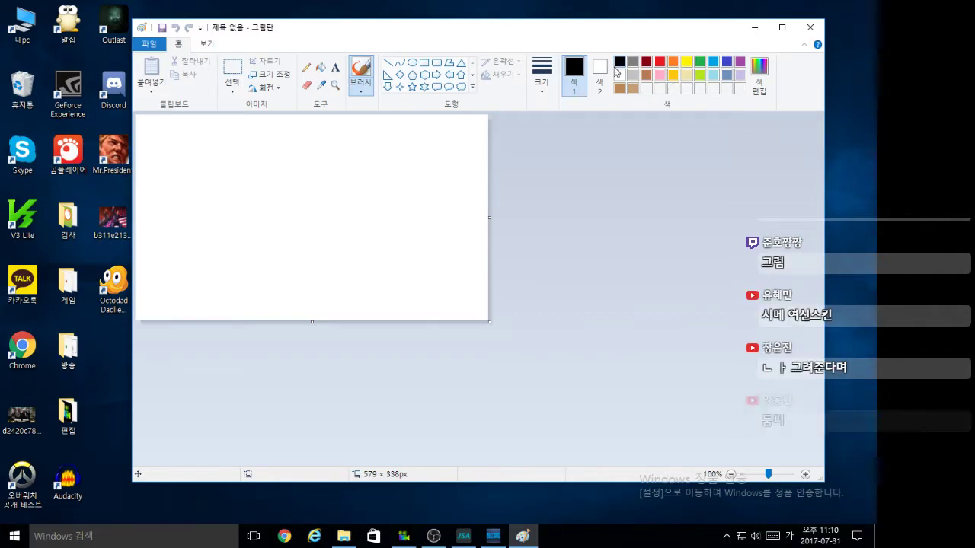